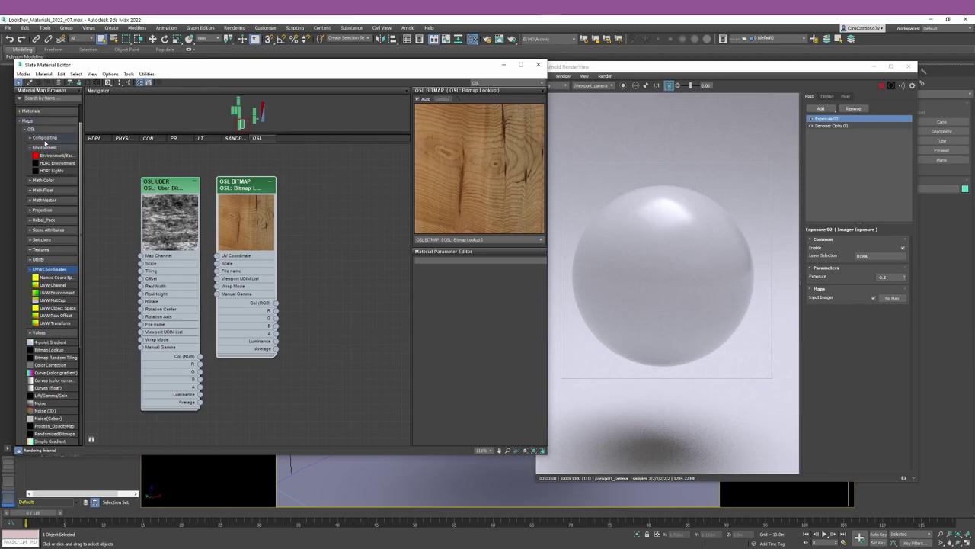
# - Collapse the UVWCoordinates group in the Material/Map Browser and browse the OSL Environment map categories
pyautogui.click(43, 269)
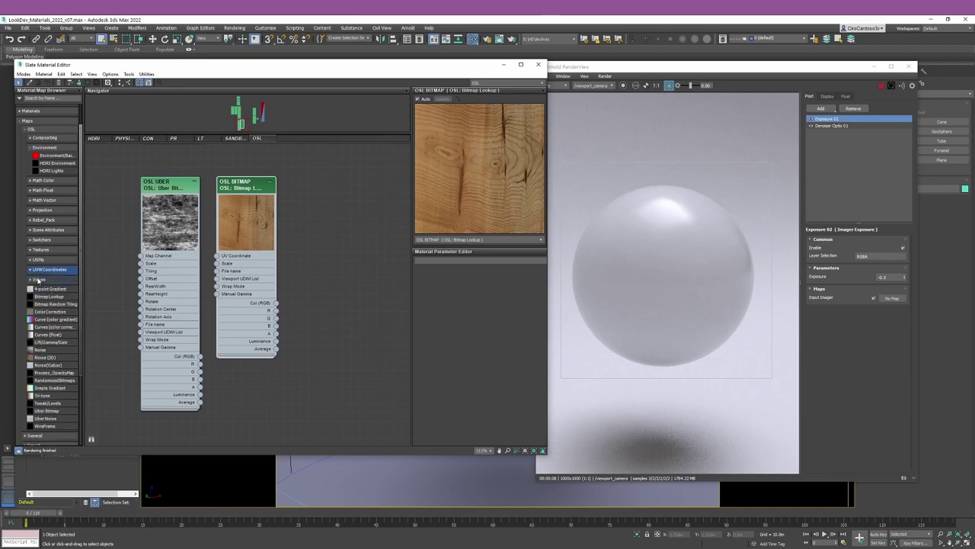
pyautogui.scroll(-3, 49, 286)
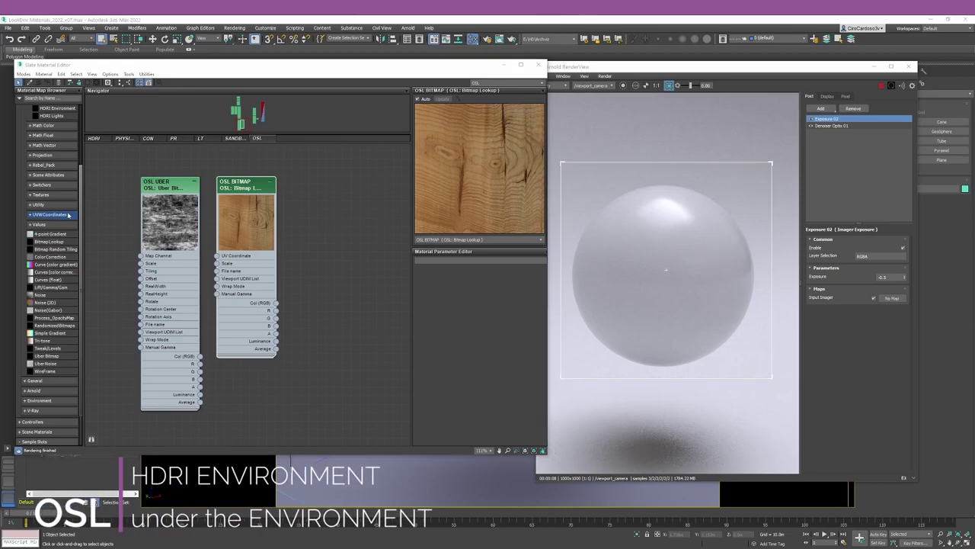
pyautogui.scroll(3, 57, 212)
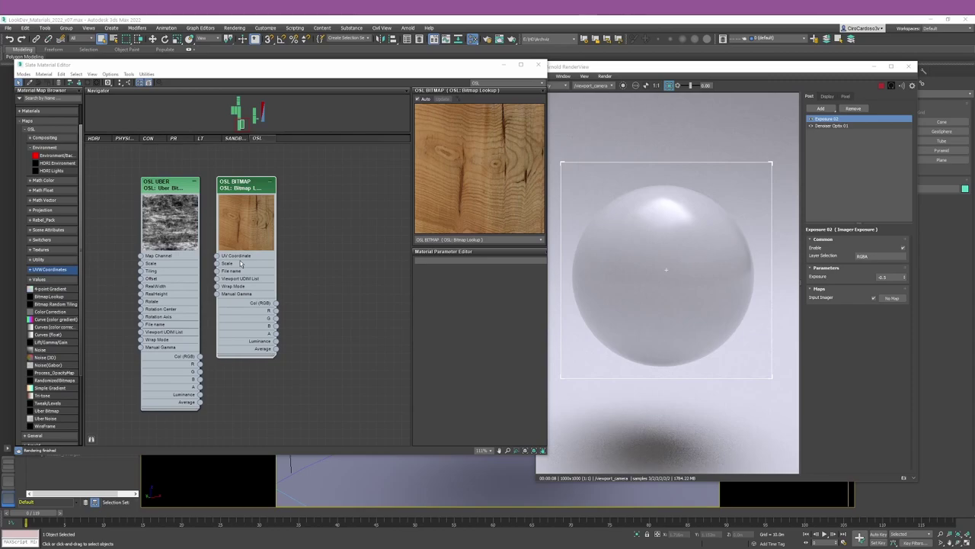
# - Move the wood bitmap node to the right and show its parameters
pyautogui.click(307, 191)
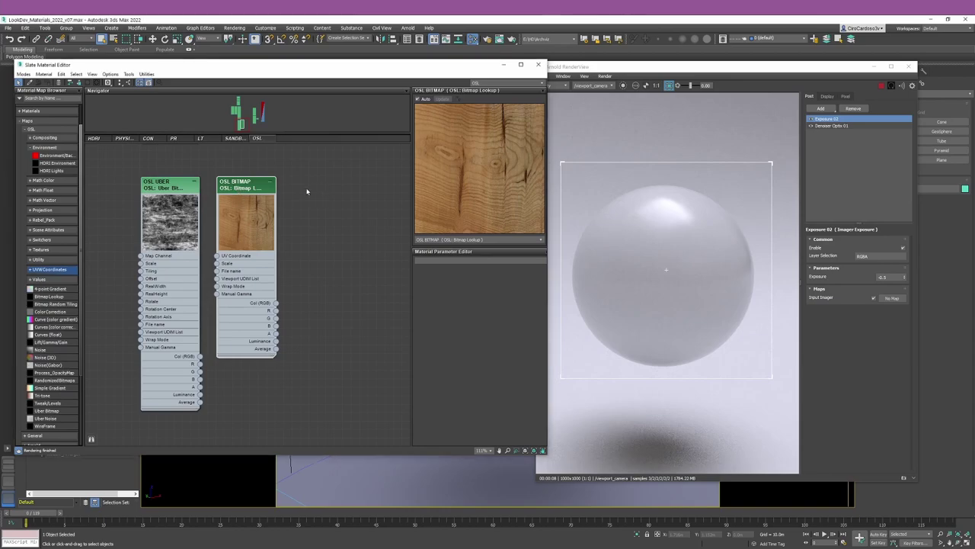
pyautogui.moveTo(253, 189); pyautogui.dragTo(320, 191)
pyautogui.doubleClick(325, 206)
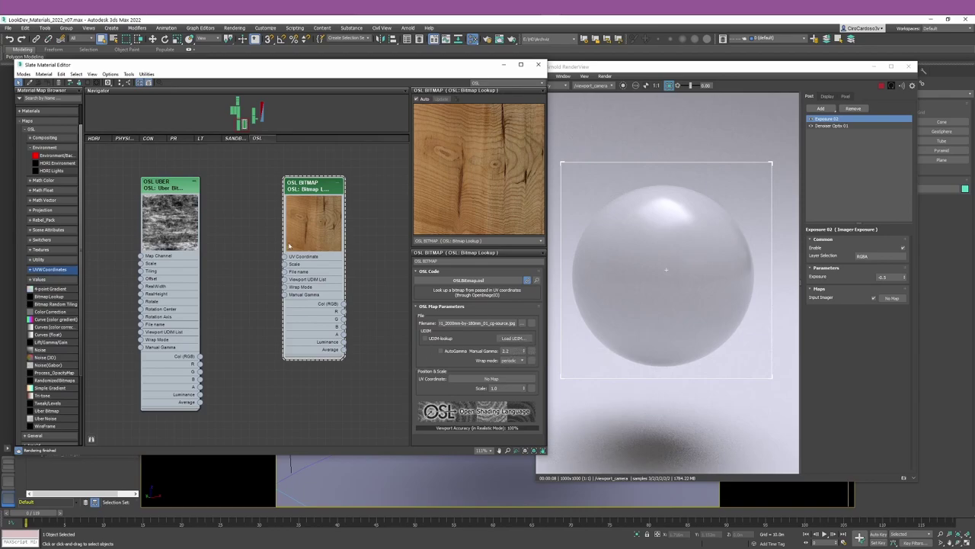
# - Move the roughness bitmap node left and show its UDIM lookup for tiles 1001–1011, then browse UDIM files
pyautogui.moveTo(339, 182); pyautogui.dragTo(425, 358, button='middle')
pyautogui.moveTo(274, 245); pyautogui.dragTo(175, 236)
pyautogui.doubleClick(175, 237)
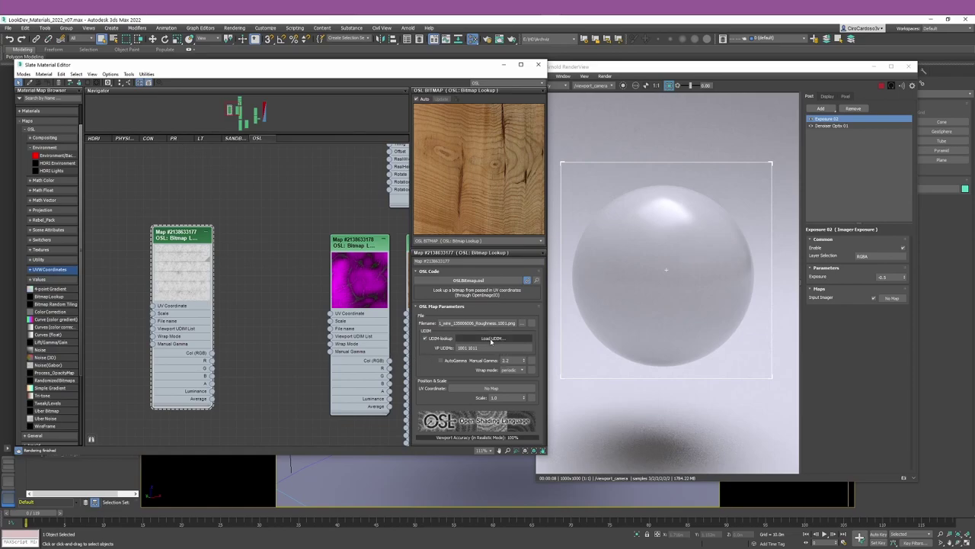
pyautogui.click(497, 343)
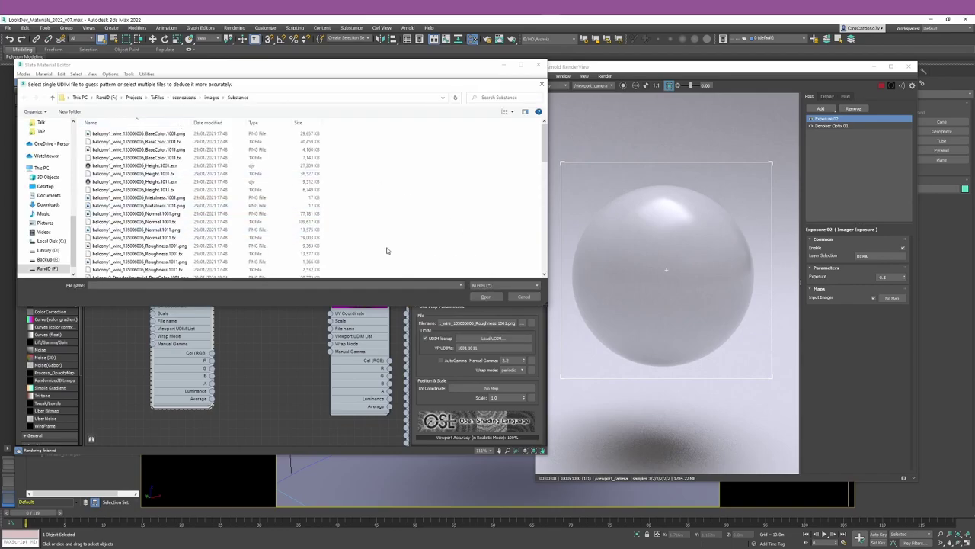
pyautogui.click(525, 296)
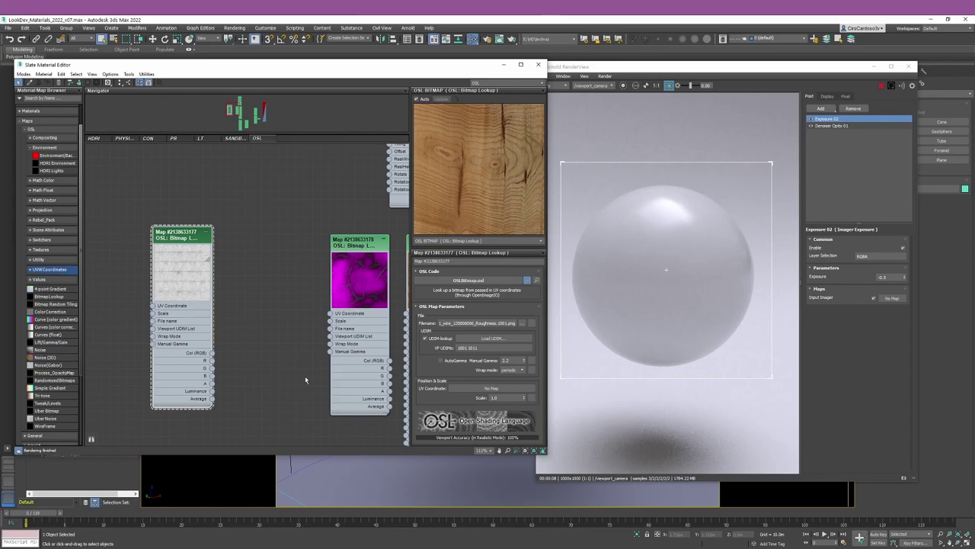
pyautogui.moveTo(323, 388); pyautogui.dragTo(66, 336, button='middle')
# - Move the wood OSL Bitmap node up and show its lookup settings and wood image file
pyautogui.scroll(2, 305, 152)
pyautogui.moveTo(290, 227); pyautogui.dragTo(290, 197)
pyautogui.doubleClick(289, 196)
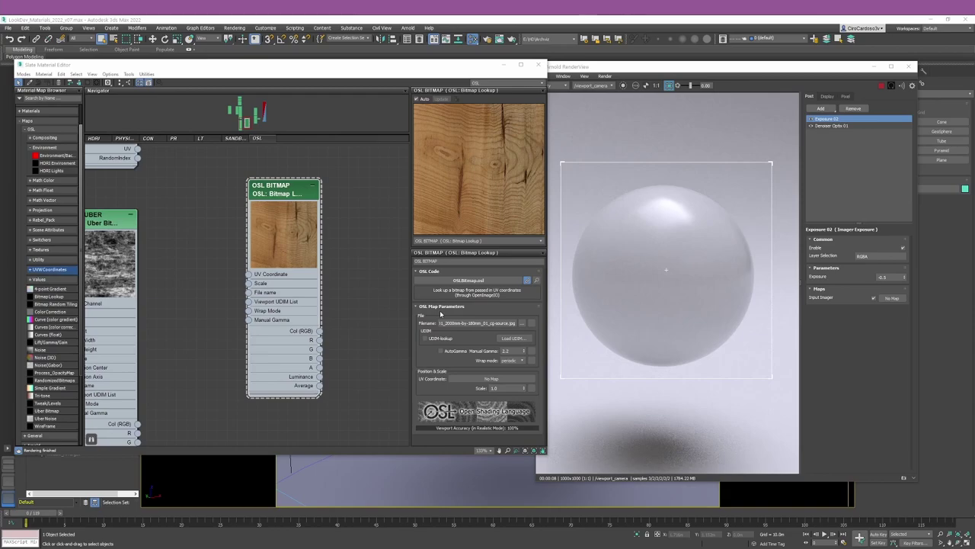
pyautogui.click(442, 364)
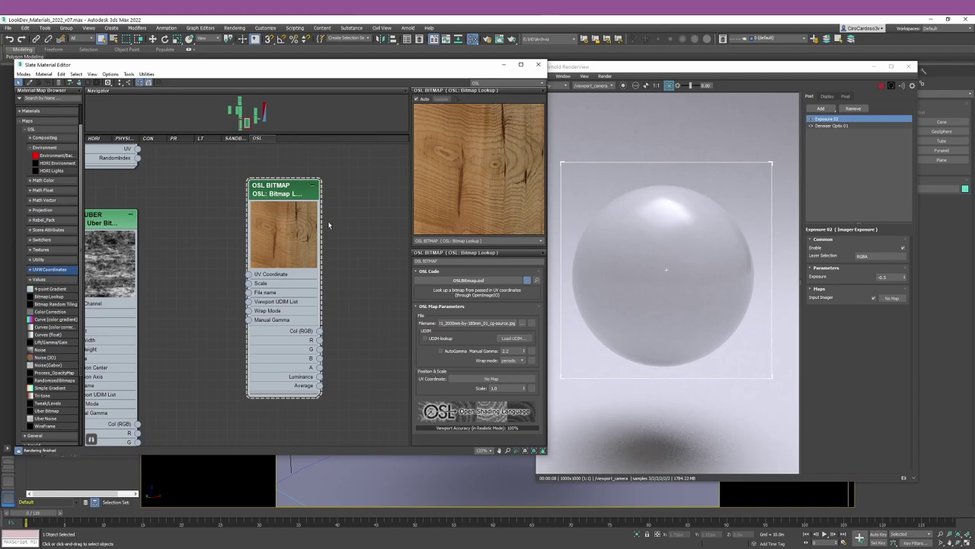
# - Auto-arrange the material's nodes into columns with Lay Out All (L), stacking the wood bitmap above the grain bitmap
pyautogui.scroll(-2, 361, 223)
pyautogui.moveTo(361, 224); pyautogui.dragTo(191, 351, button='middle')
pyautogui.scroll(-3, 185, 358)
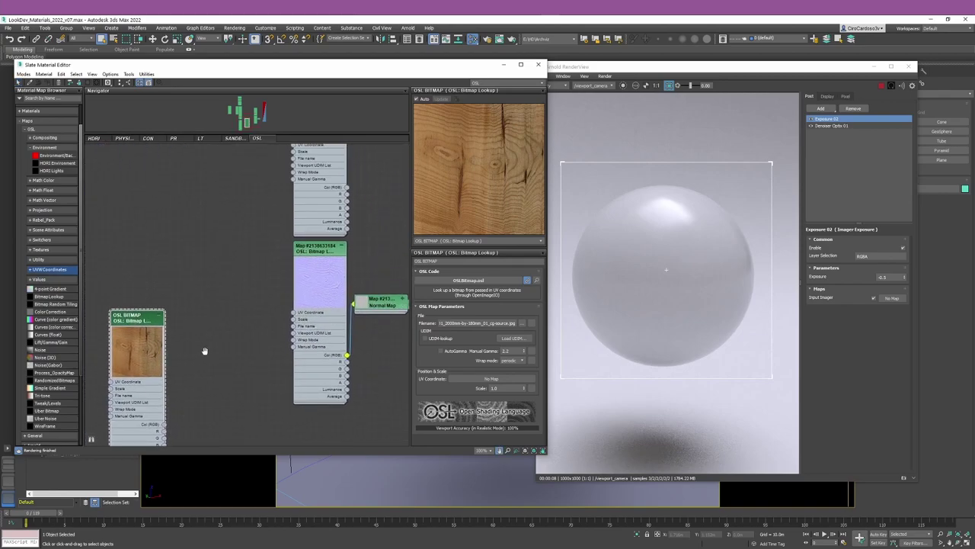
pyautogui.press('l')
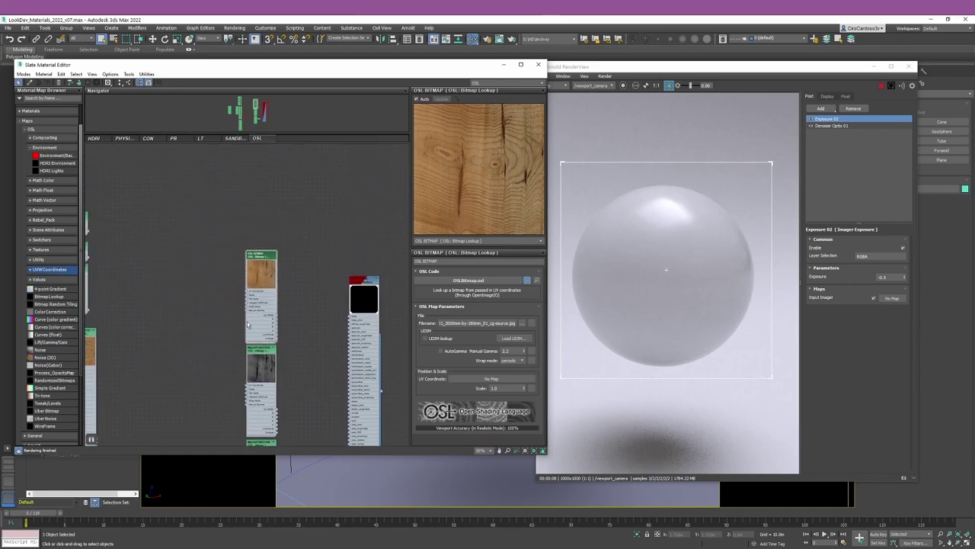
pyautogui.scroll(3, 242, 333)
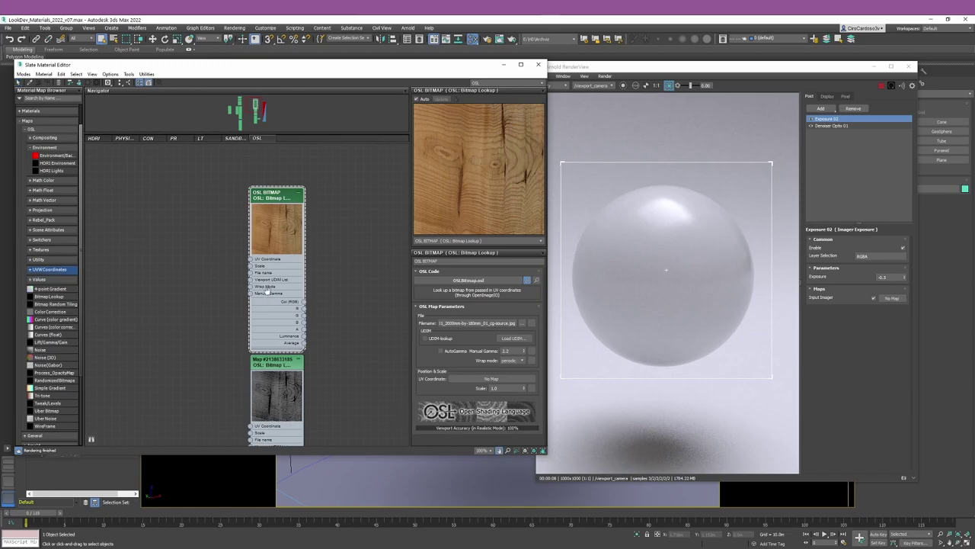
pyautogui.moveTo(268, 294); pyautogui.dragTo(277, 276, button='middle')
pyautogui.moveTo(290, 271); pyautogui.dragTo(291, 262)
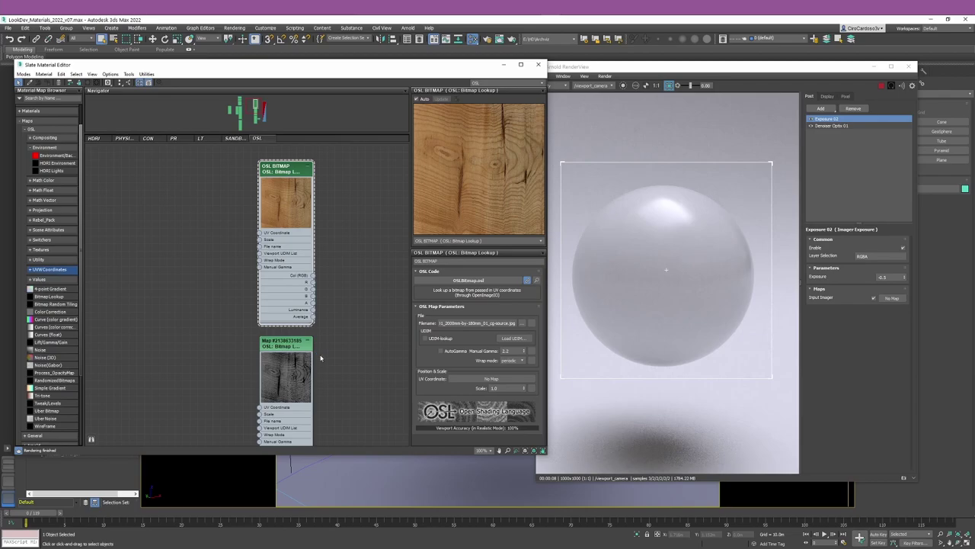
pyautogui.moveTo(318, 307); pyautogui.dragTo(244, 250, button='middle')
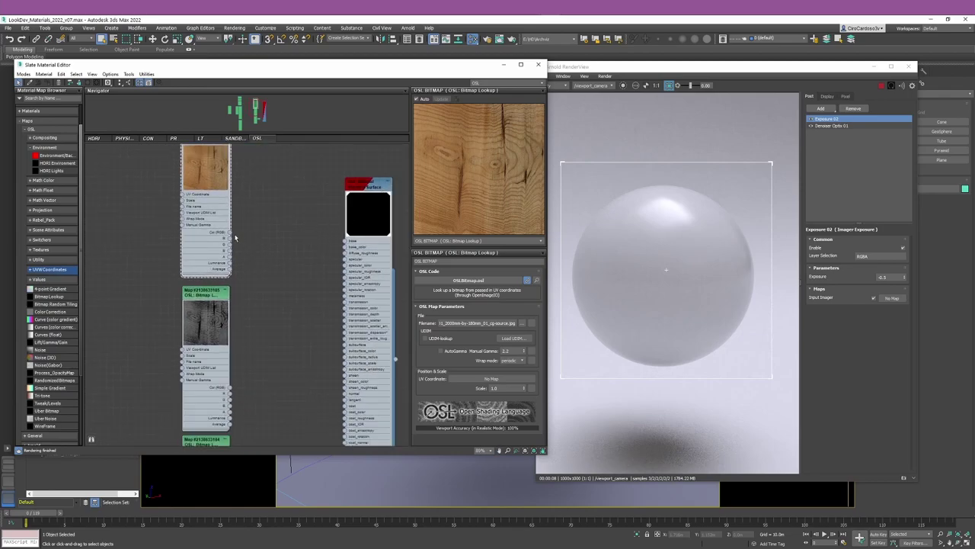
# - Wire the wood Col (RGB) output to base_color and the grain map's colour to a specular input
pyautogui.moveTo(231, 218); pyautogui.dragTo(227, 228, button='middle')
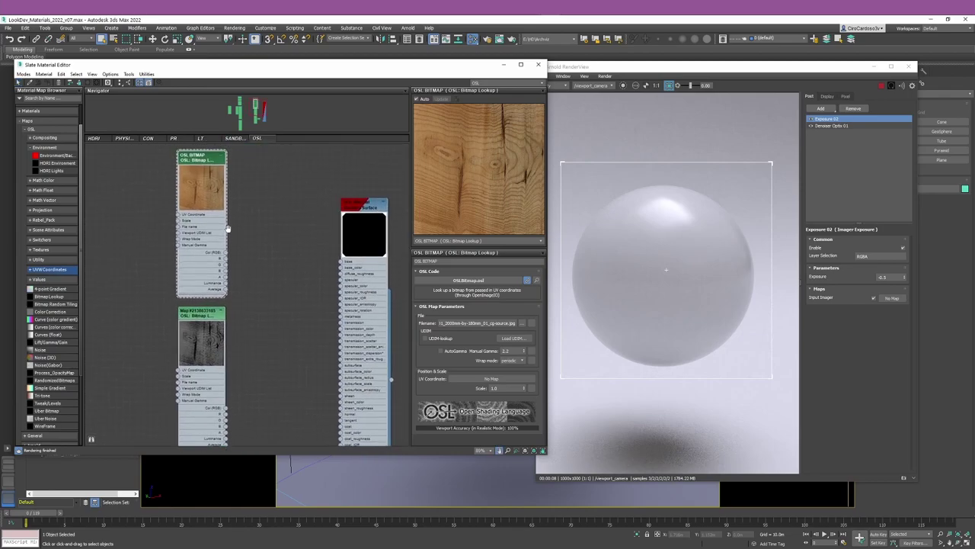
pyautogui.moveTo(226, 253); pyautogui.dragTo(341, 267)
pyautogui.moveTo(320, 305); pyautogui.dragTo(310, 256, button='middle')
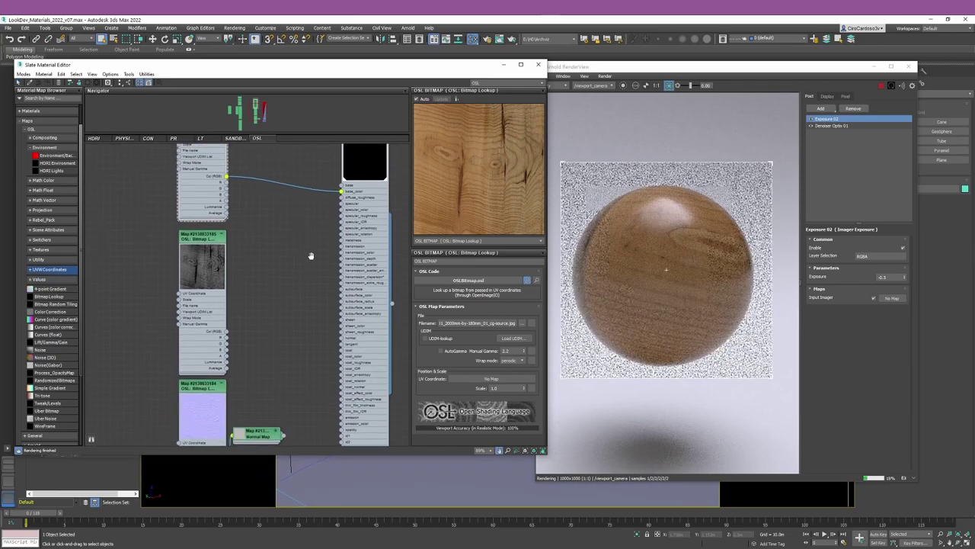
pyautogui.moveTo(227, 331); pyautogui.dragTo(342, 216)
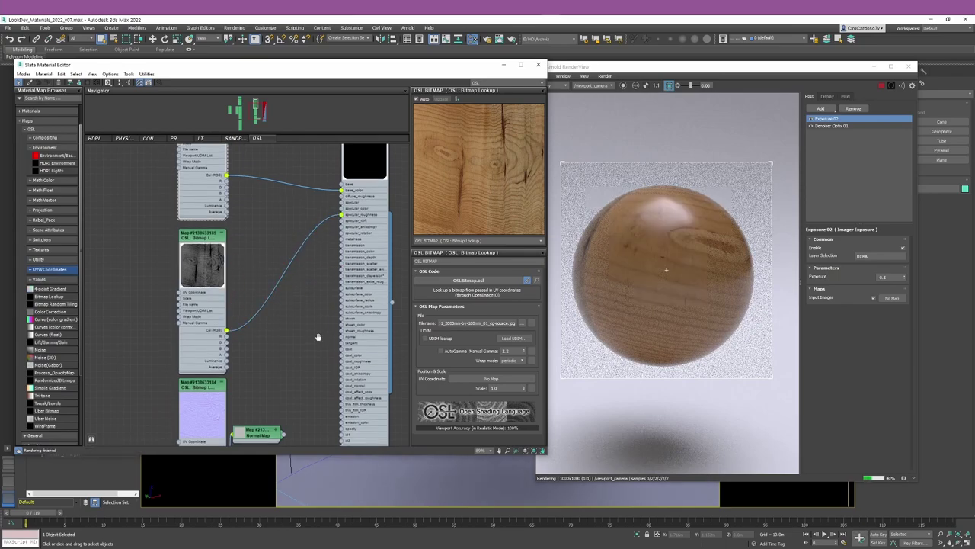
# - Connect the Normal Map output to the material's normal input and reframe the whole network
pyautogui.moveTo(319, 336); pyautogui.dragTo(321, 252, button='middle')
pyautogui.scroll(4, 298, 358)
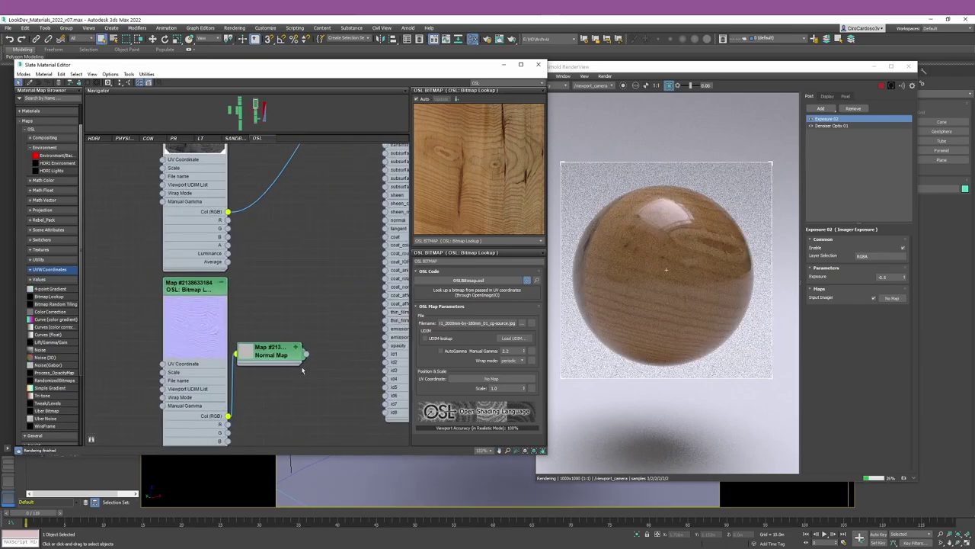
pyautogui.moveTo(298, 368); pyautogui.dragTo(247, 390, button='middle')
pyautogui.moveTo(255, 374); pyautogui.dragTo(333, 241)
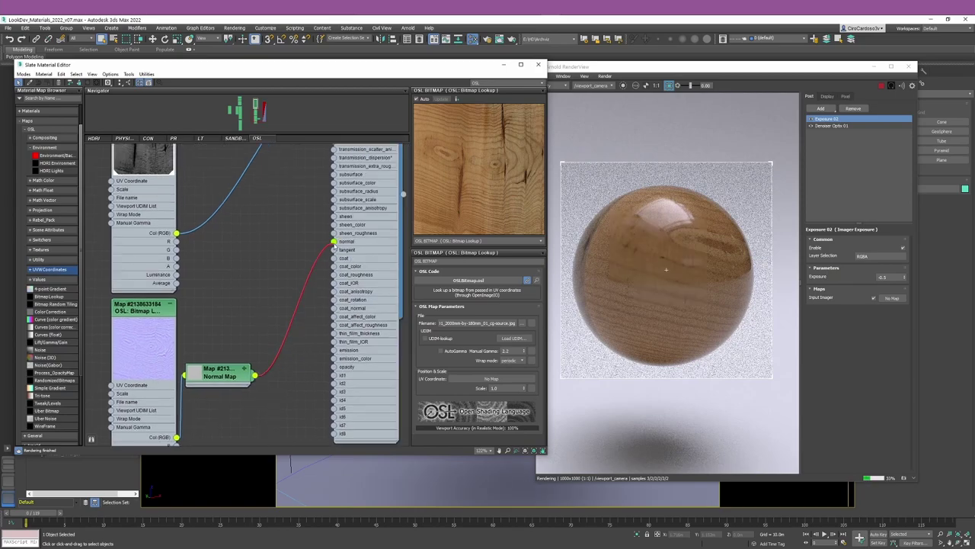
pyautogui.scroll(-2, 333, 243)
pyautogui.moveTo(214, 236); pyautogui.dragTo(250, 278, button='middle')
pyautogui.scroll(-4, 258, 236)
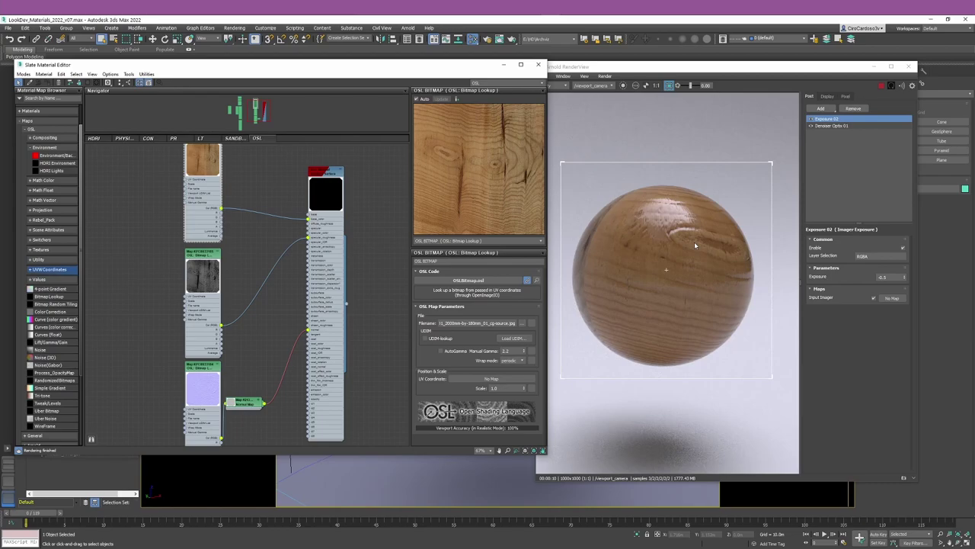
pyautogui.moveTo(198, 215); pyautogui.dragTo(299, 276, button='middle')
# - Expand the OSL UVW Coordinates group to list UVW Channel and UVW Transform, and pan the graph left
pyautogui.scroll(1, 299, 276)
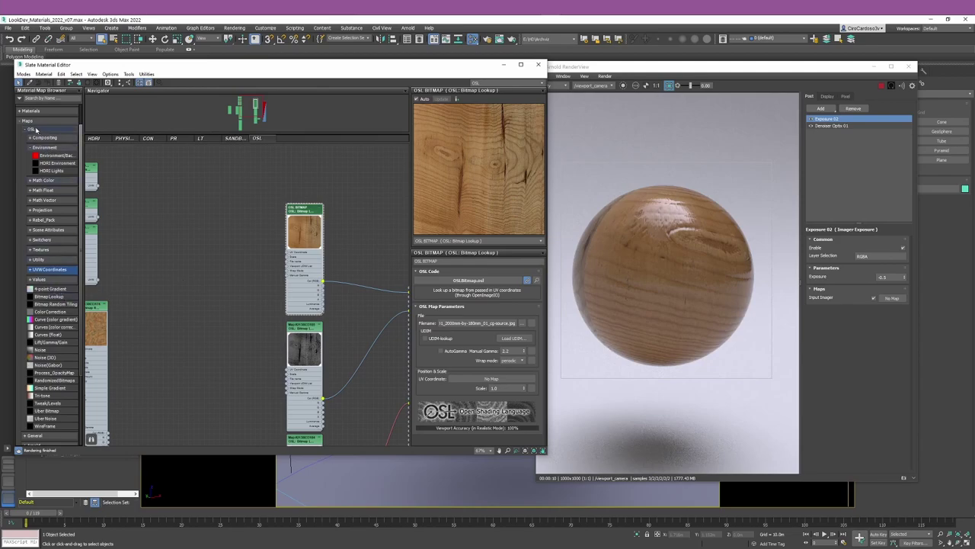
pyautogui.click(42, 271)
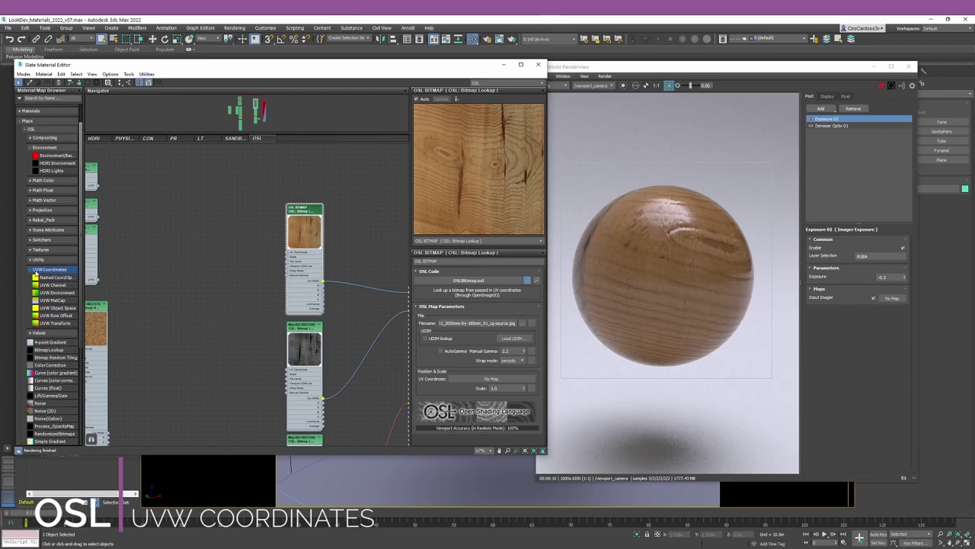
pyautogui.moveTo(182, 255); pyautogui.dragTo(206, 255, button='middle')
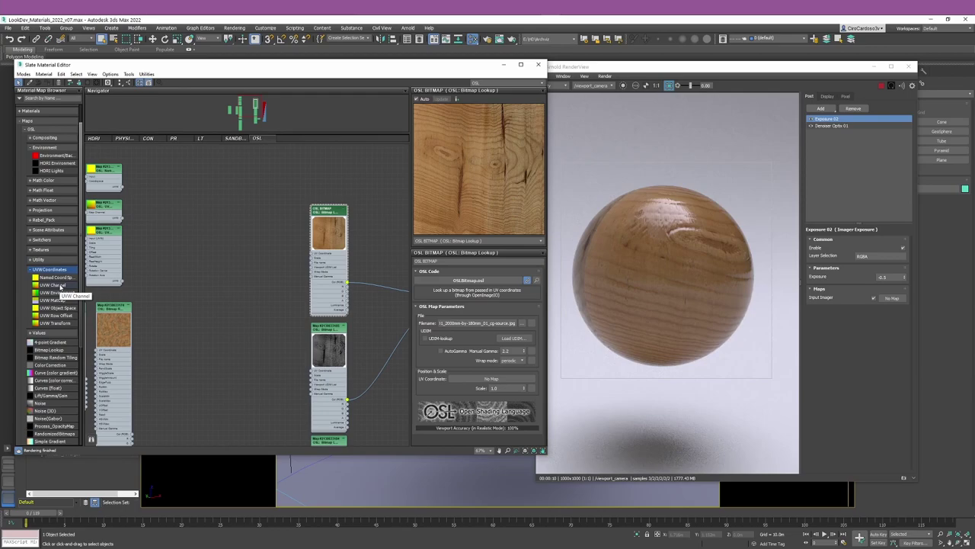
pyautogui.moveTo(128, 198); pyautogui.dragTo(130, 202, button='middle')
# - Box-select the three UVW nodes, zoom to fit them, and move the UVW Transform node right
pyautogui.moveTo(104, 156); pyautogui.dragTo(138, 295)
pyautogui.press('z')
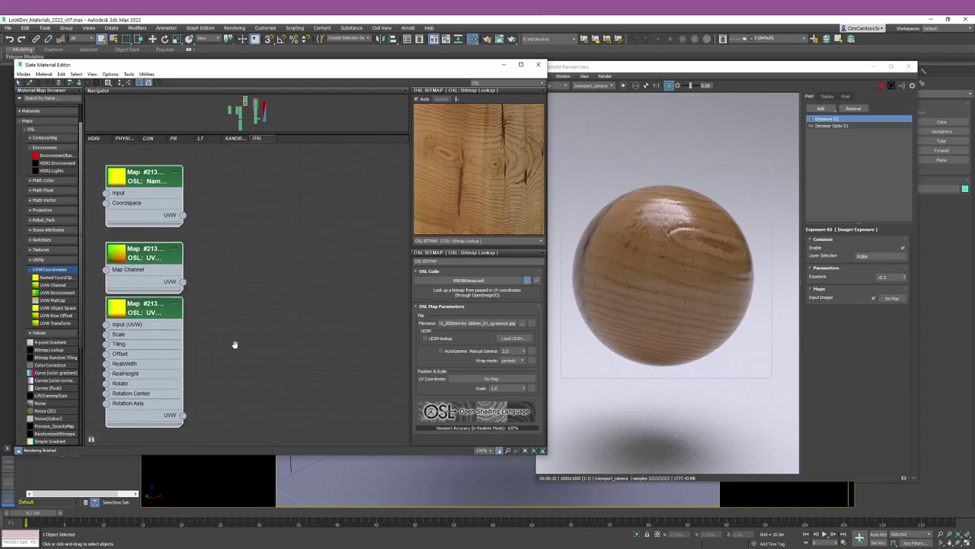
pyautogui.scroll(-1, 251, 300)
pyautogui.moveTo(135, 294); pyautogui.dragTo(270, 275)
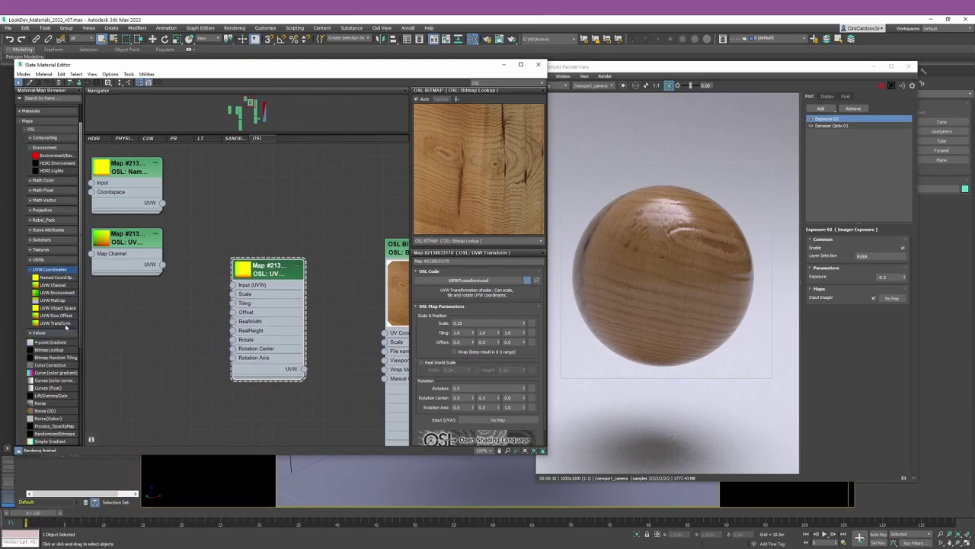
pyautogui.moveTo(289, 296); pyautogui.dragTo(298, 252, button='middle')
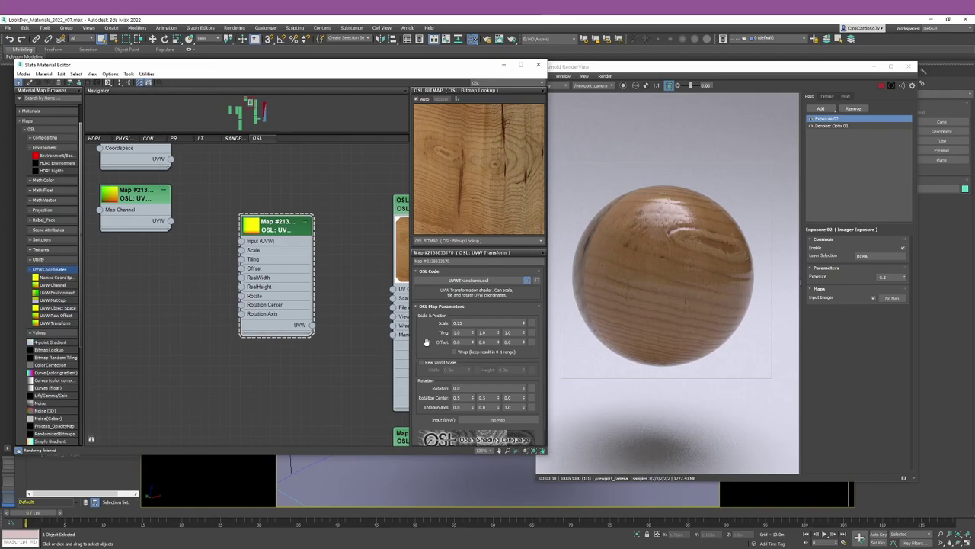
# - Connect the UVW Transform (scale 0.25) output to the wood bitmap's UV Coordinate input
pyautogui.scroll(-1, 429, 318)
pyautogui.scroll(-1, 431, 312)
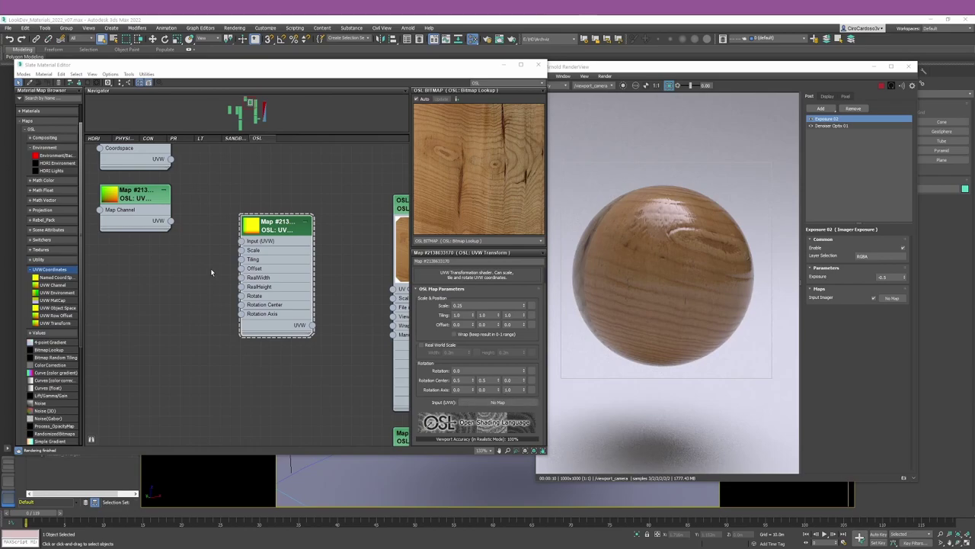
pyautogui.moveTo(235, 285); pyautogui.dragTo(149, 255, button='middle')
pyautogui.moveTo(227, 295); pyautogui.dragTo(307, 258)
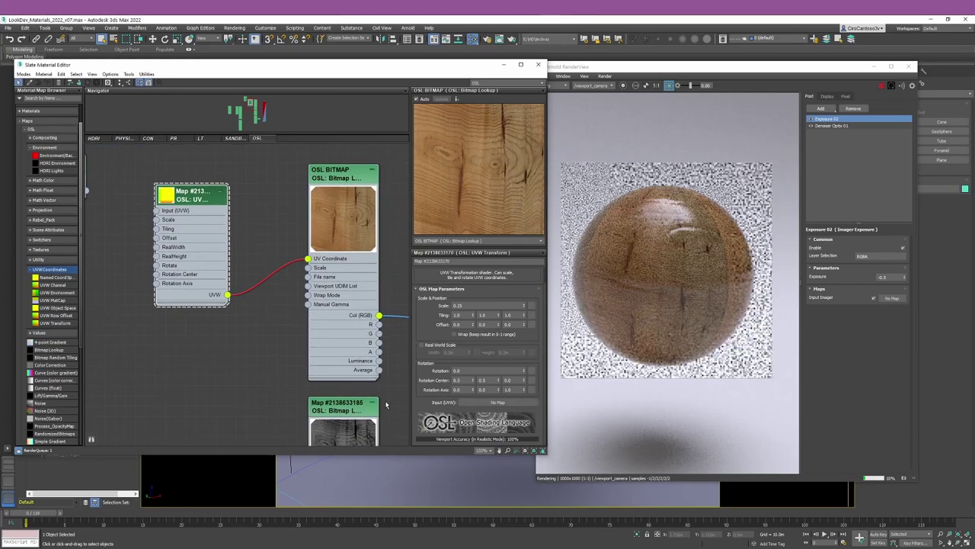
# - Move the UVW Channel and Named Coord Space nodes lower in the graph, keeping coordinate space 'object'
pyautogui.moveTo(183, 229); pyautogui.dragTo(301, 293, button='middle')
pyautogui.click(164, 229)
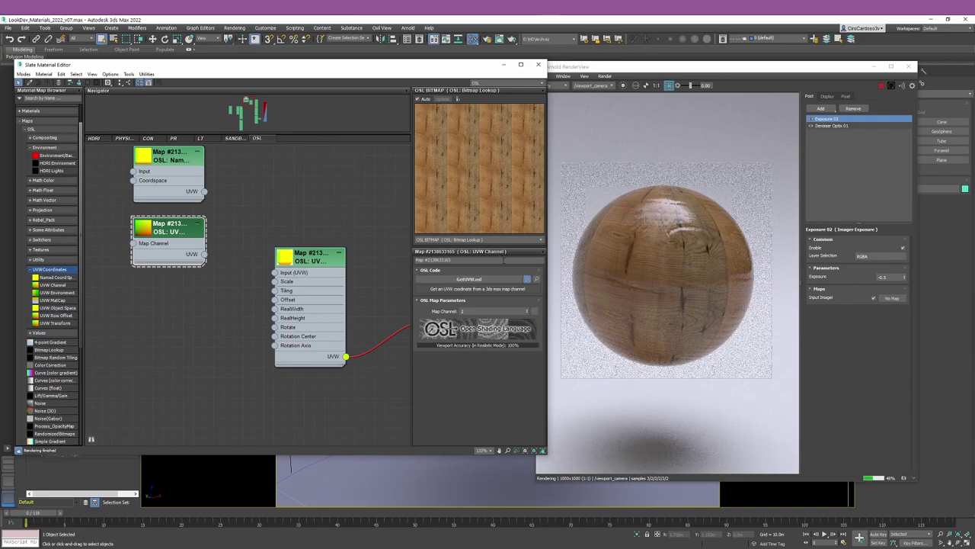
pyautogui.moveTo(175, 238); pyautogui.dragTo(174, 297)
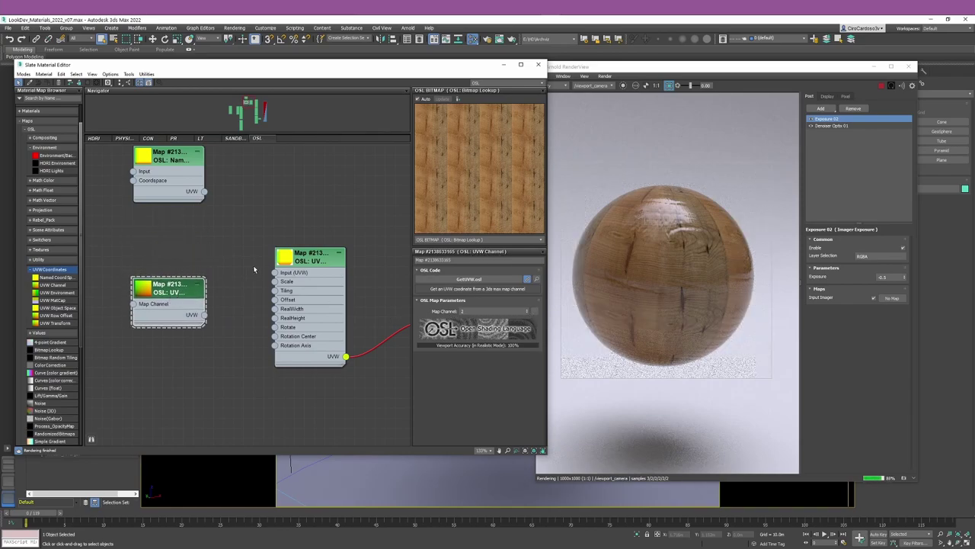
pyautogui.moveTo(257, 266); pyautogui.dragTo(256, 283, button='middle')
pyautogui.moveTo(174, 182); pyautogui.dragTo(174, 241)
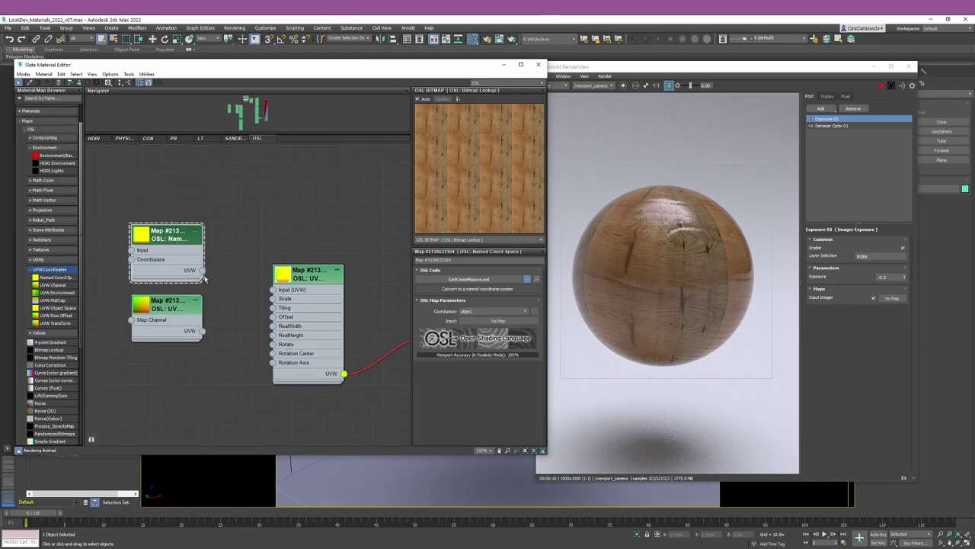
# - Keep the Coordspace at 'object', then inspect the normal-map and specular Bitmap Lookup nodes' settings
pyautogui.click(525, 312)
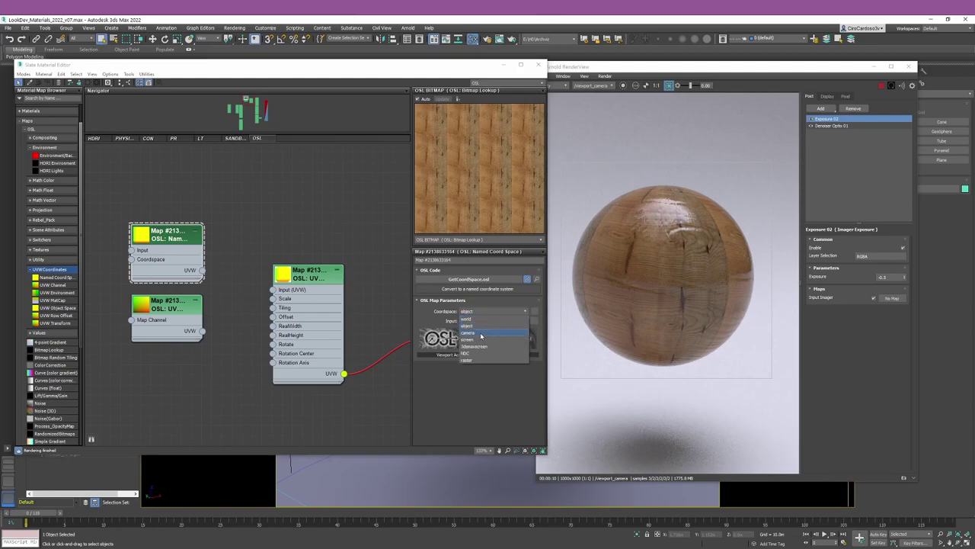
pyautogui.scroll(-2, 236, 215)
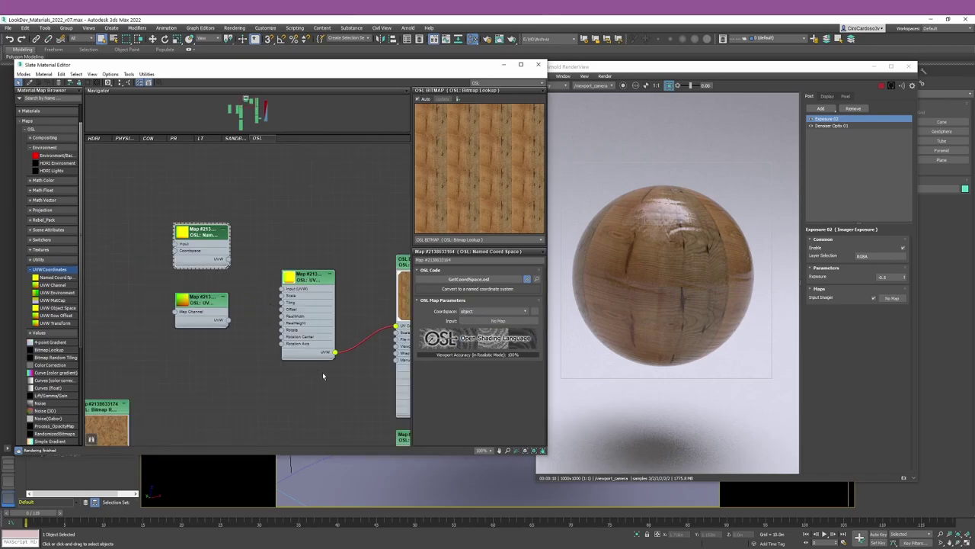
pyautogui.moveTo(322, 372); pyautogui.dragTo(241, 272, button='middle')
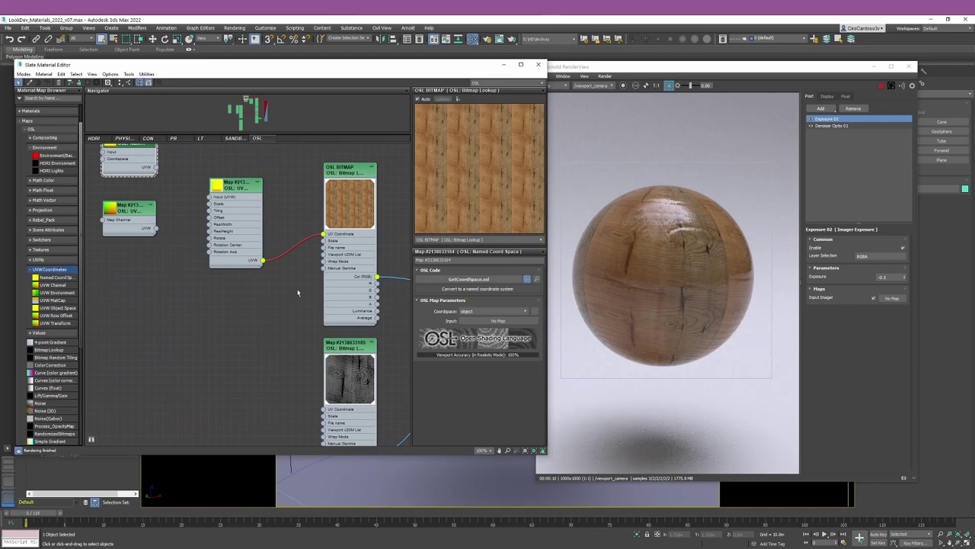
pyautogui.moveTo(237, 183); pyautogui.dragTo(227, 184)
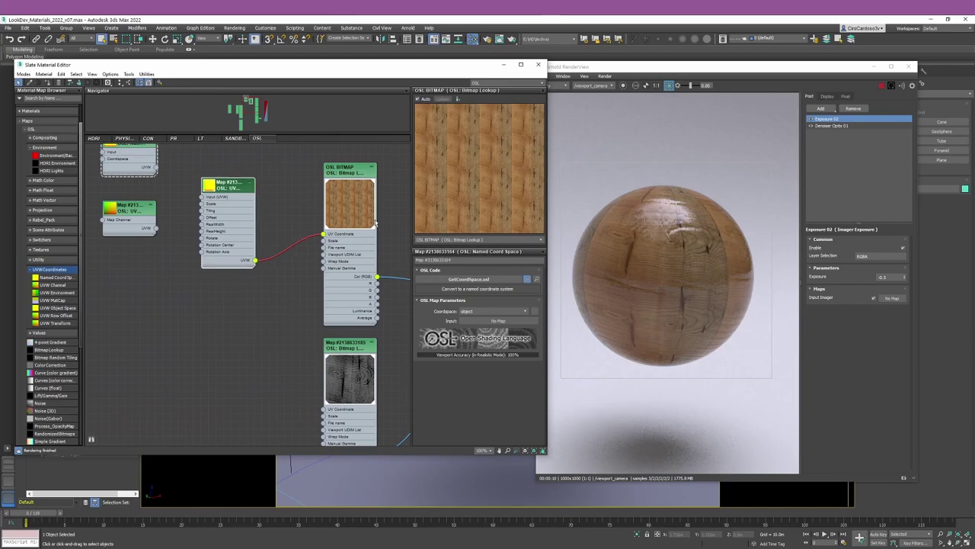
pyautogui.scroll(-4, 288, 340)
pyautogui.click(288, 339)
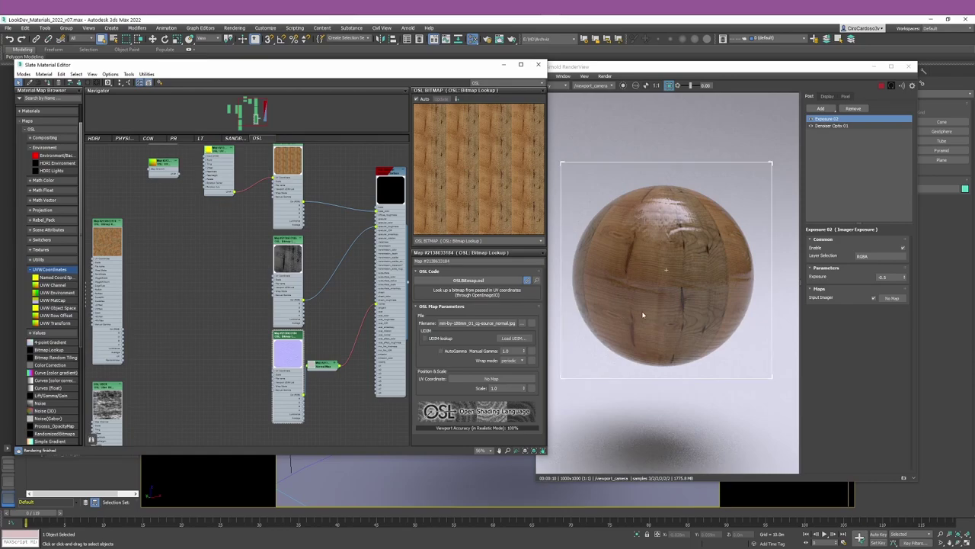
pyautogui.click(295, 242)
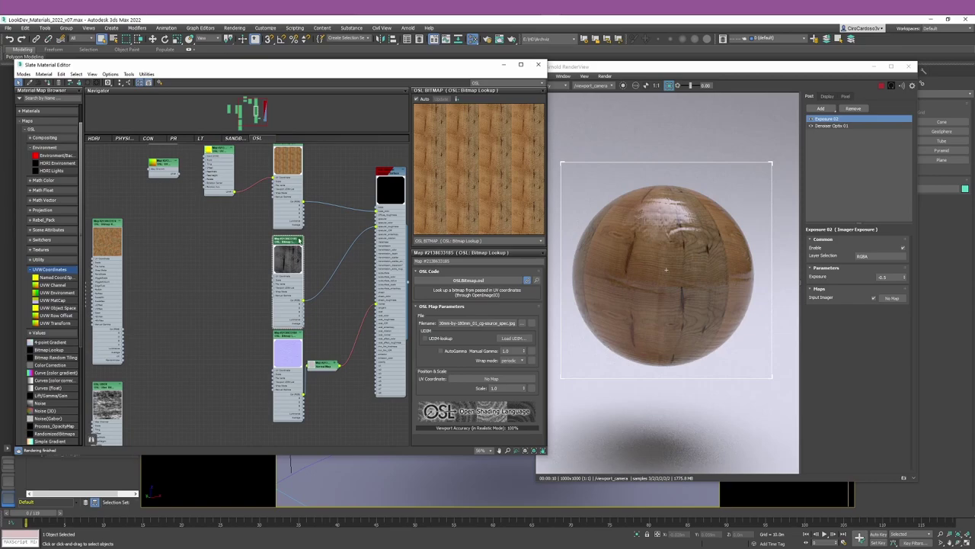
# - Wire the UVW Transform output into the specular Bitmap Lookup's UV Coordinate socket
pyautogui.scroll(4, 289, 233)
pyautogui.moveTo(289, 234); pyautogui.dragTo(298, 183, button='middle')
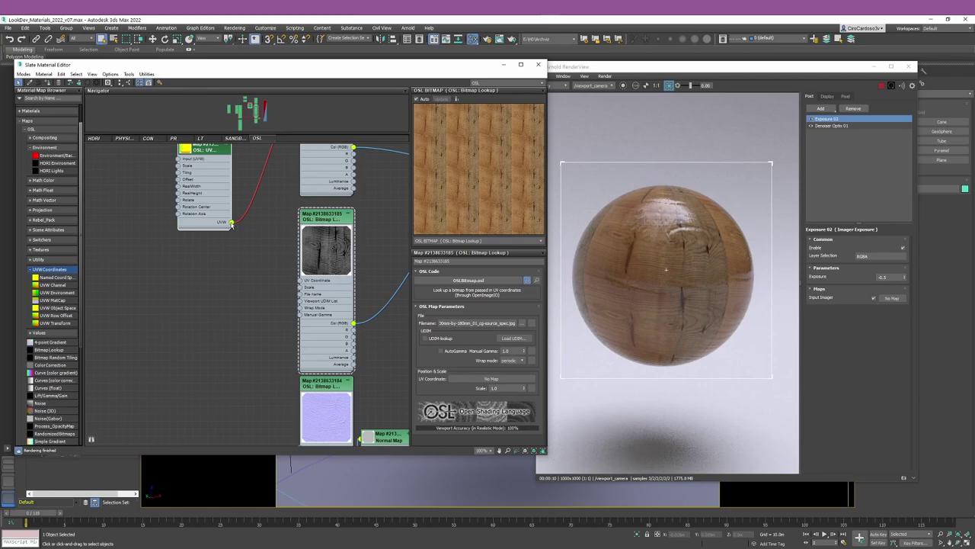
pyautogui.scroll(-2, 232, 224)
pyautogui.moveTo(215, 213); pyautogui.dragTo(284, 267)
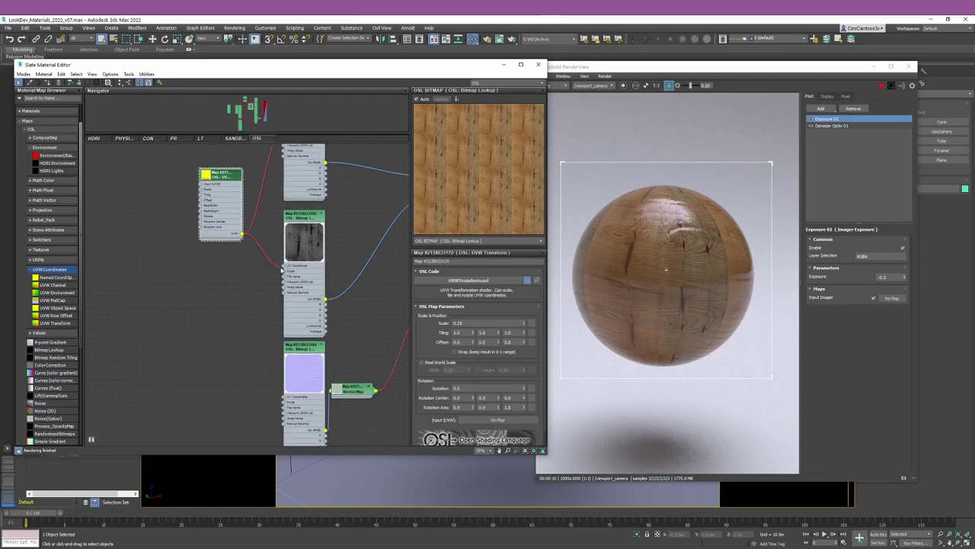
pyautogui.moveTo(241, 234); pyautogui.dragTo(290, 370)
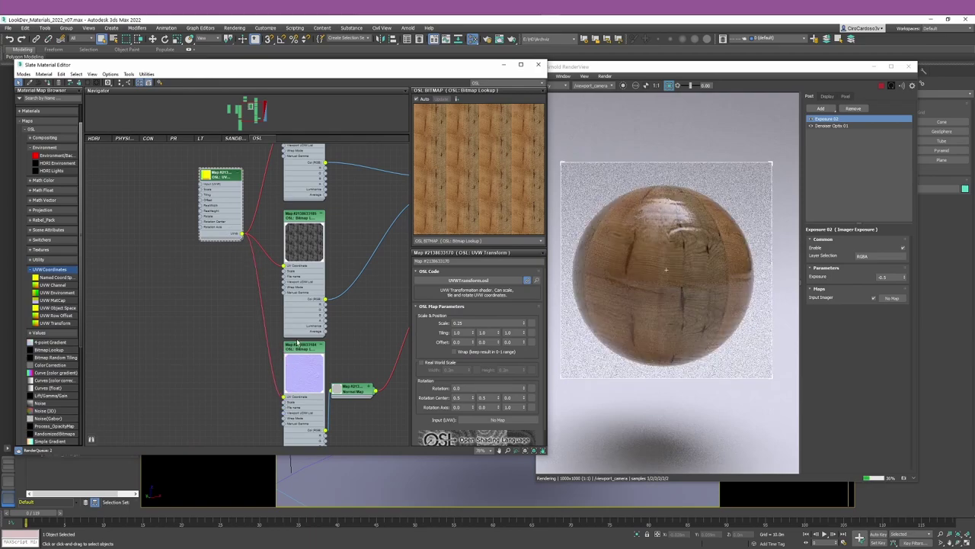
# - Reposition the UVW Transform node and review the UVW Transform, wood bitmap and UVW Channel parameters
pyautogui.scroll(-4, 304, 328)
pyautogui.scroll(3, 304, 324)
pyautogui.moveTo(226, 272); pyautogui.dragTo(240, 305, button='middle')
pyautogui.moveTo(232, 286); pyautogui.dragTo(241, 210)
pyautogui.click(313, 182)
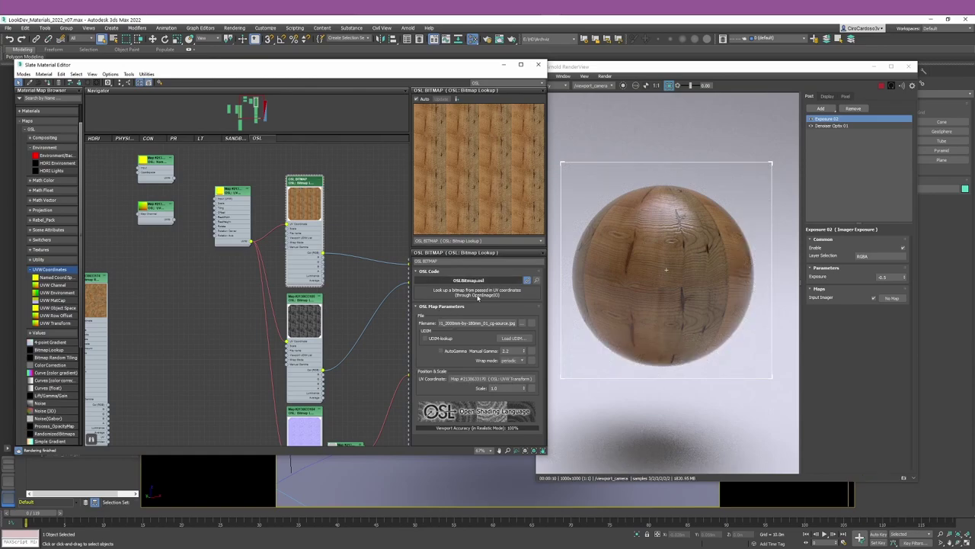
pyautogui.doubleClick(241, 189)
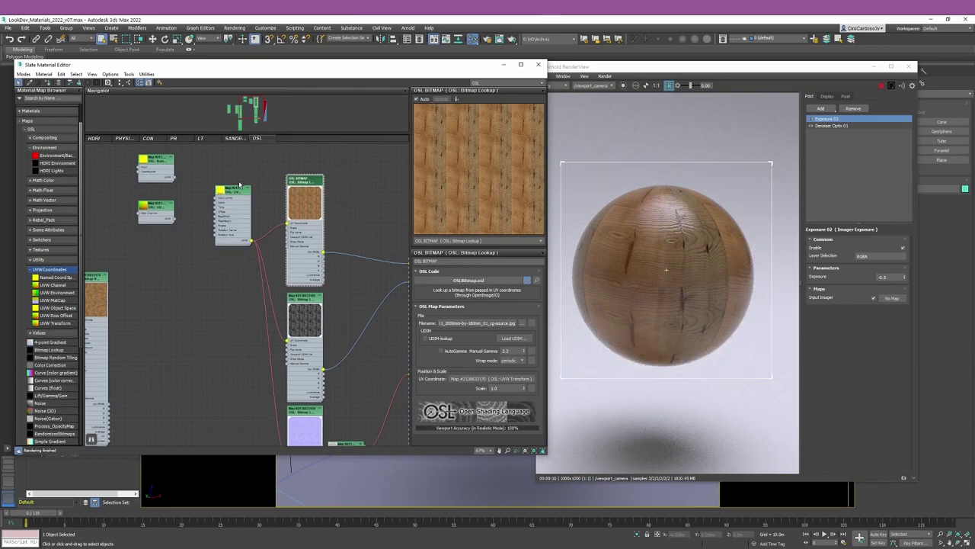
pyautogui.moveTo(310, 241); pyautogui.dragTo(302, 273, button='middle')
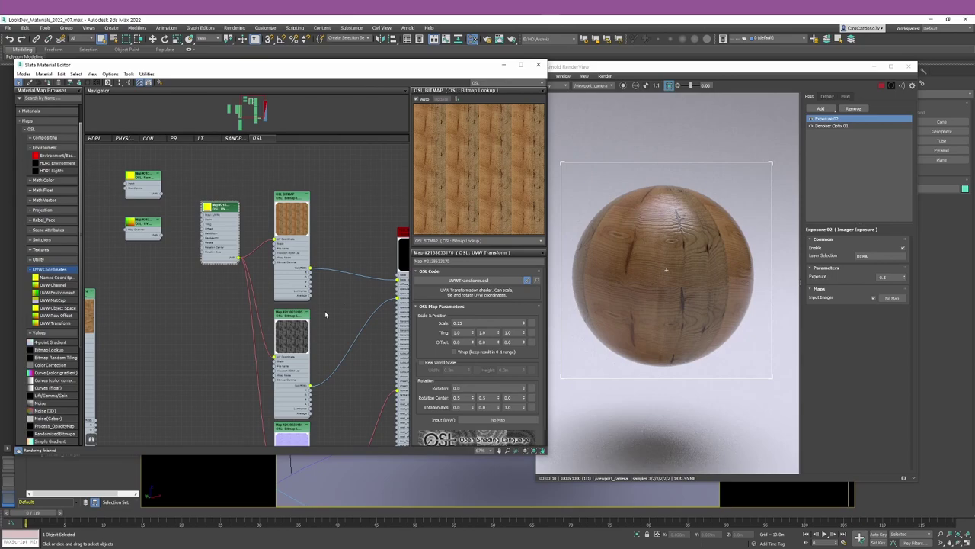
pyautogui.doubleClick(292, 202)
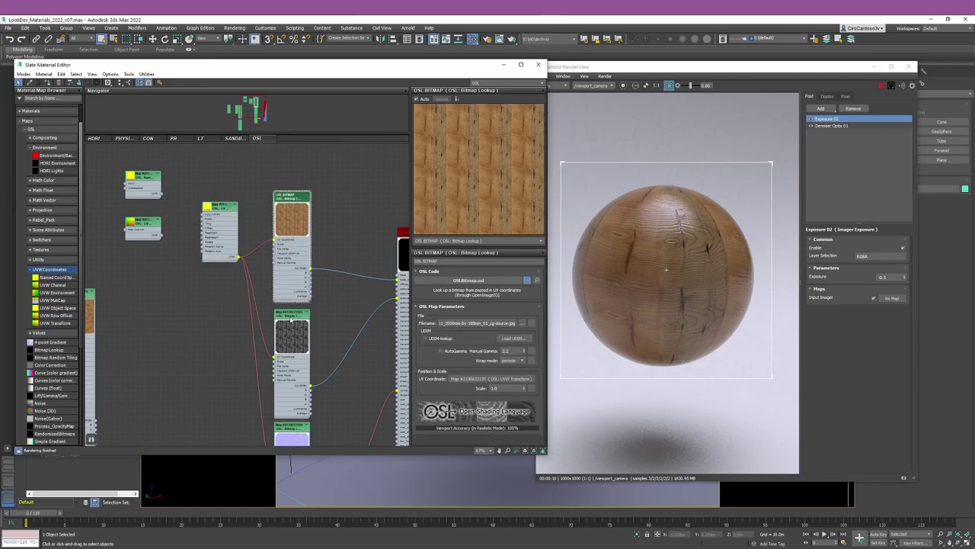
pyautogui.click(141, 233)
pyautogui.scroll(4, 140, 237)
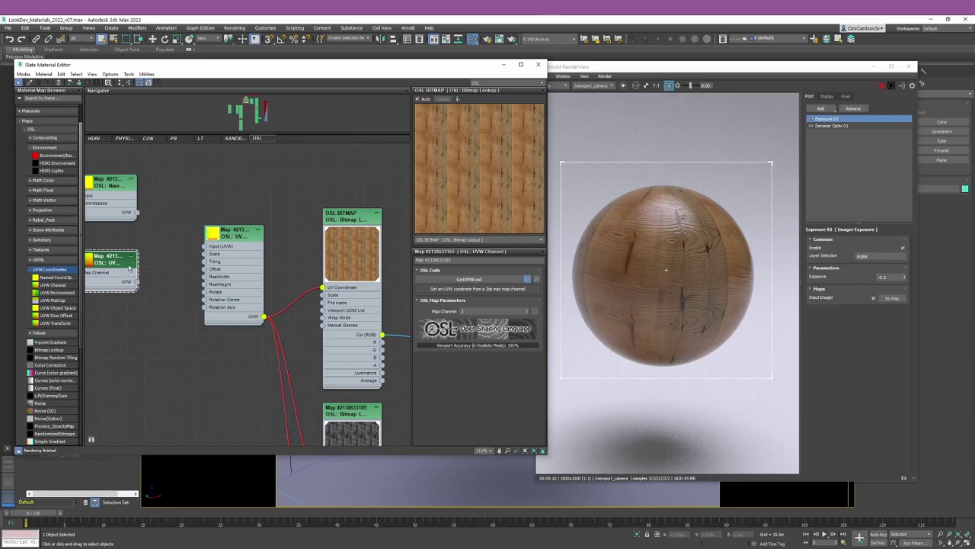
# - Connect the UVW Channel node's UVW output to the UVW Transform's Input (UVW) socket
pyautogui.moveTo(128, 268); pyautogui.dragTo(145, 260)
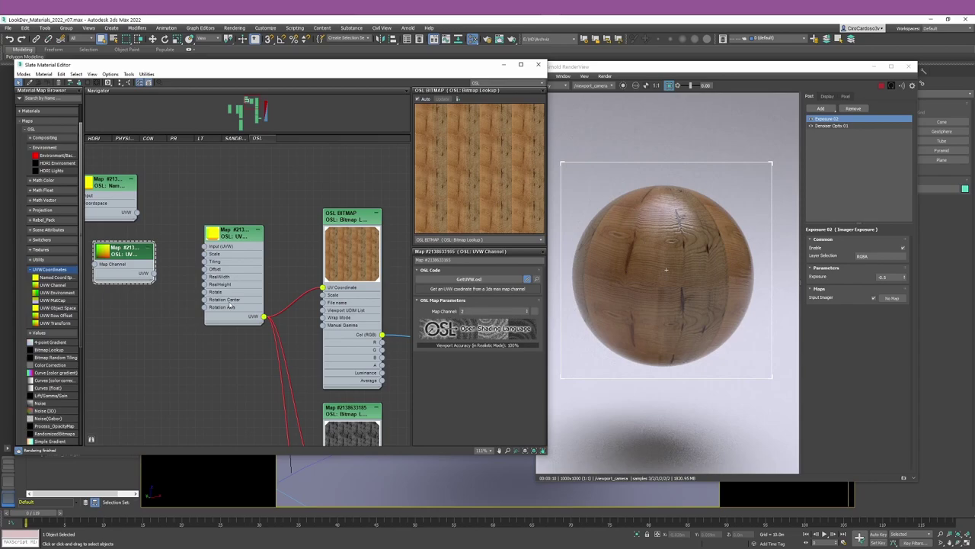
pyautogui.moveTo(155, 275); pyautogui.dragTo(204, 246)
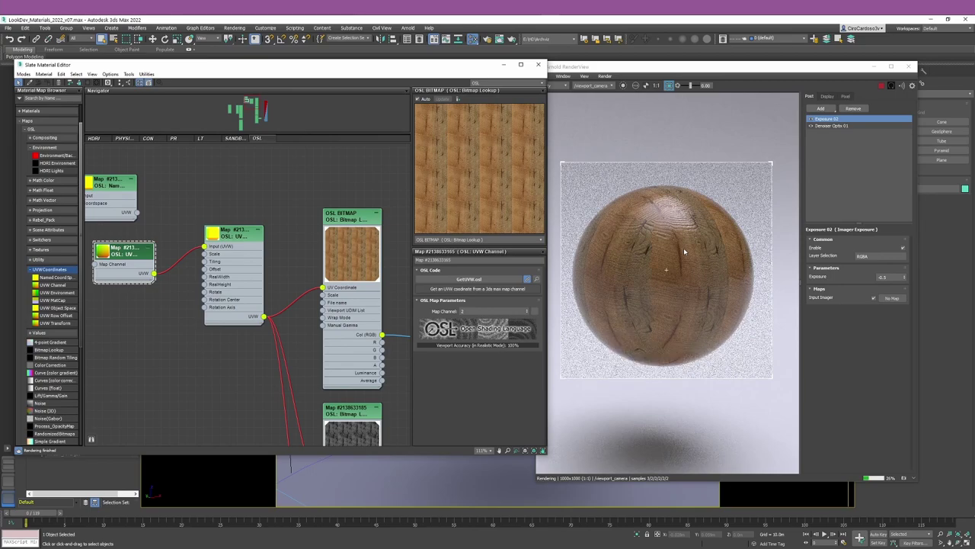
pyautogui.scroll(-5, 254, 288)
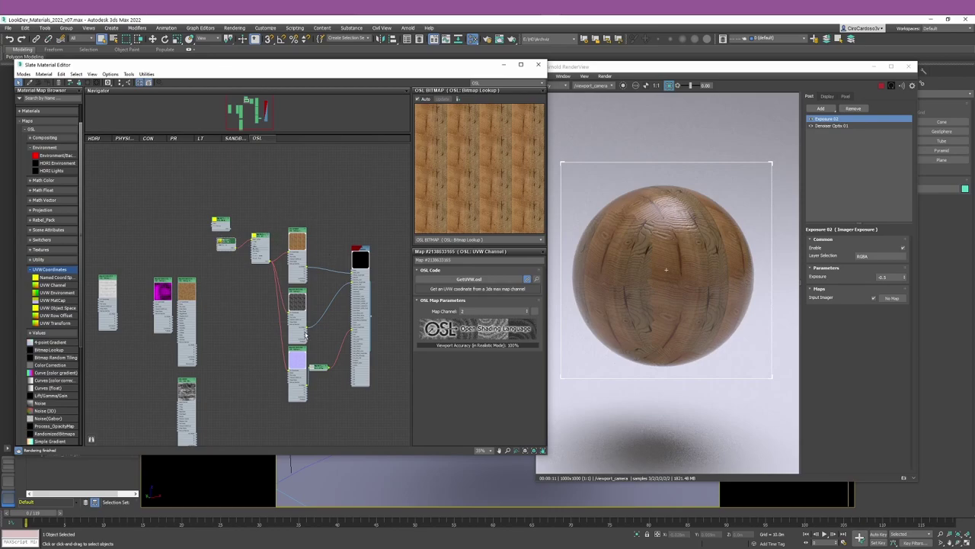
# - Open the wood bitmap's parameters and move the noise bitmap node beside the others
pyautogui.doubleClick(290, 238)
pyautogui.scroll(5, 291, 238)
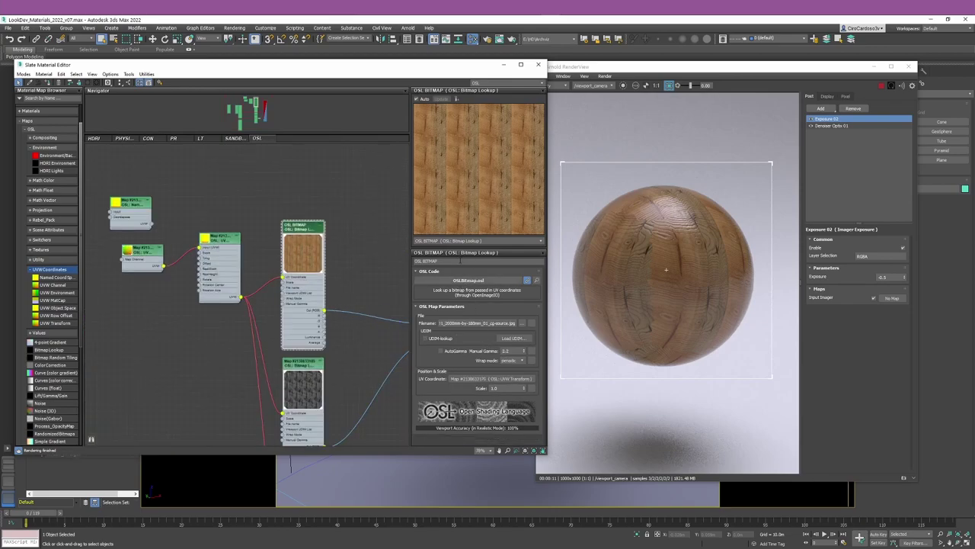
pyautogui.scroll(-3, 261, 359)
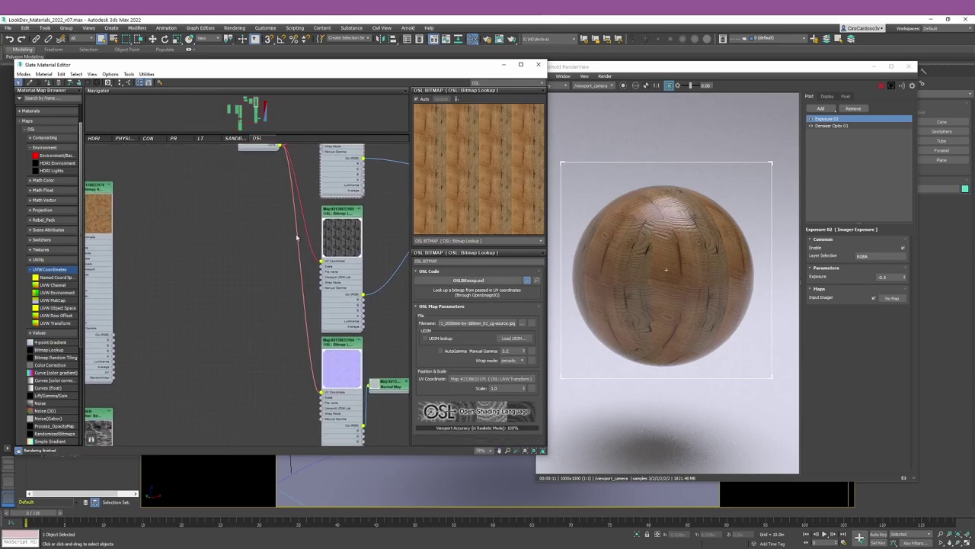
pyautogui.moveTo(158, 385); pyautogui.dragTo(250, 233)
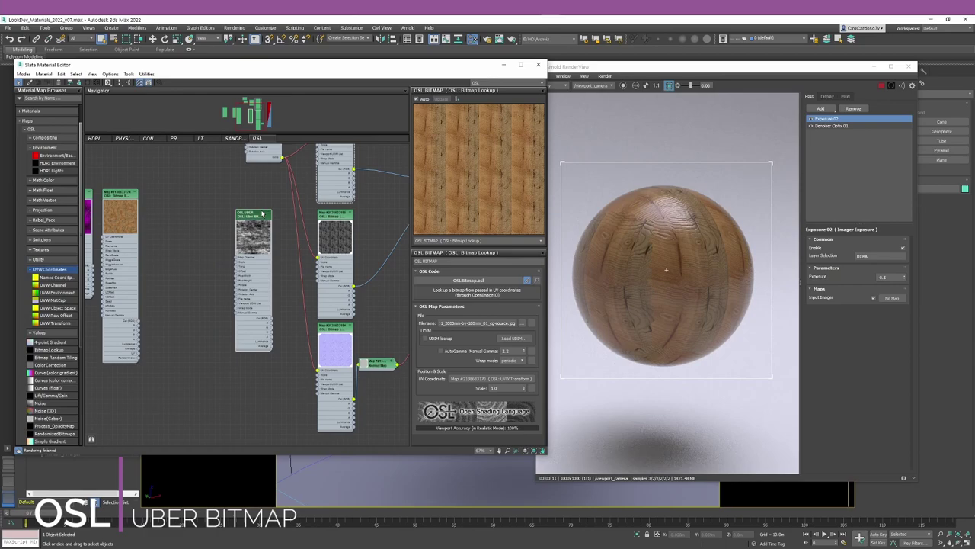
# - Move the OSL Uber node up and left and show its parameters
pyautogui.scroll(4, 249, 232)
pyautogui.moveTo(247, 266); pyautogui.dragTo(254, 257, button='middle')
pyautogui.moveTo(248, 228); pyautogui.dragTo(234, 198)
pyautogui.click(234, 197)
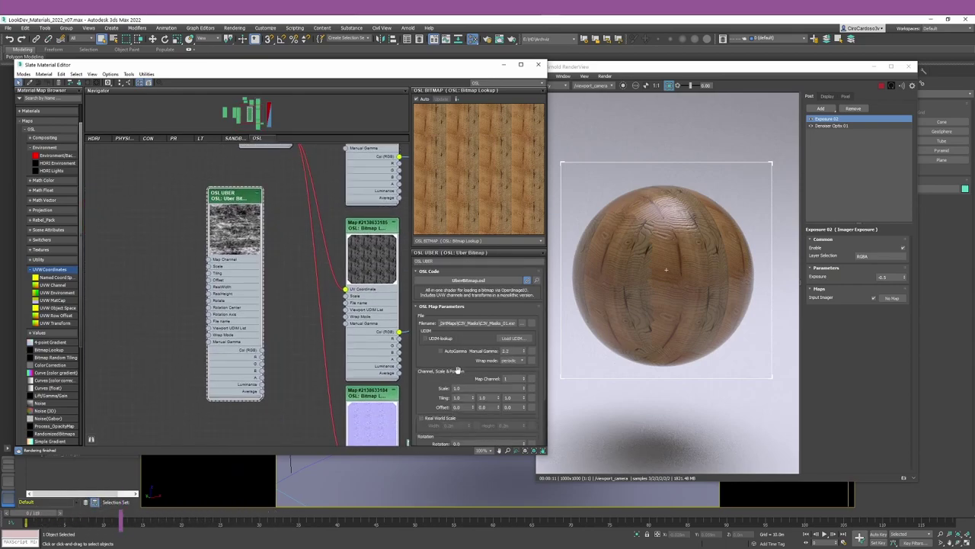
pyautogui.moveTo(249, 279); pyautogui.dragTo(227, 387, button='middle')
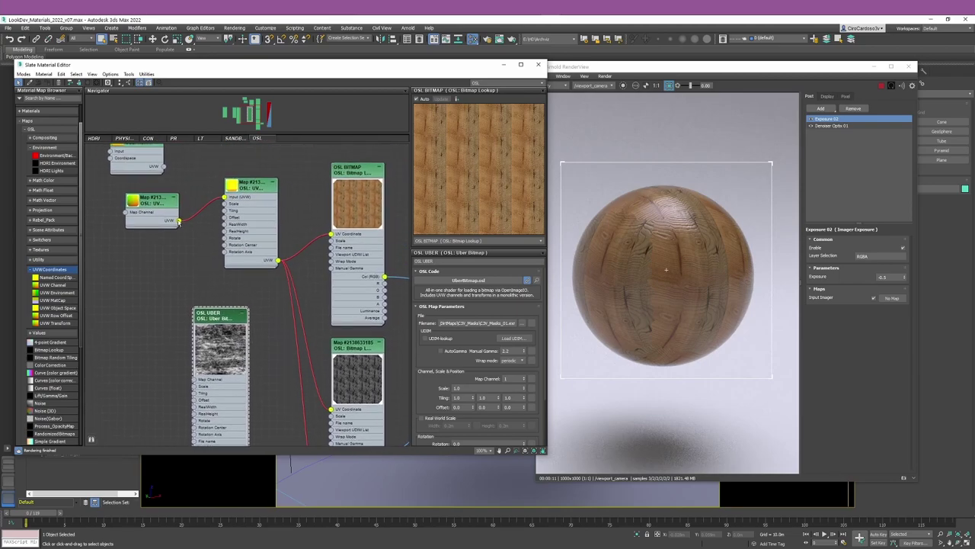
pyautogui.moveTo(248, 322); pyautogui.dragTo(247, 211, button='middle')
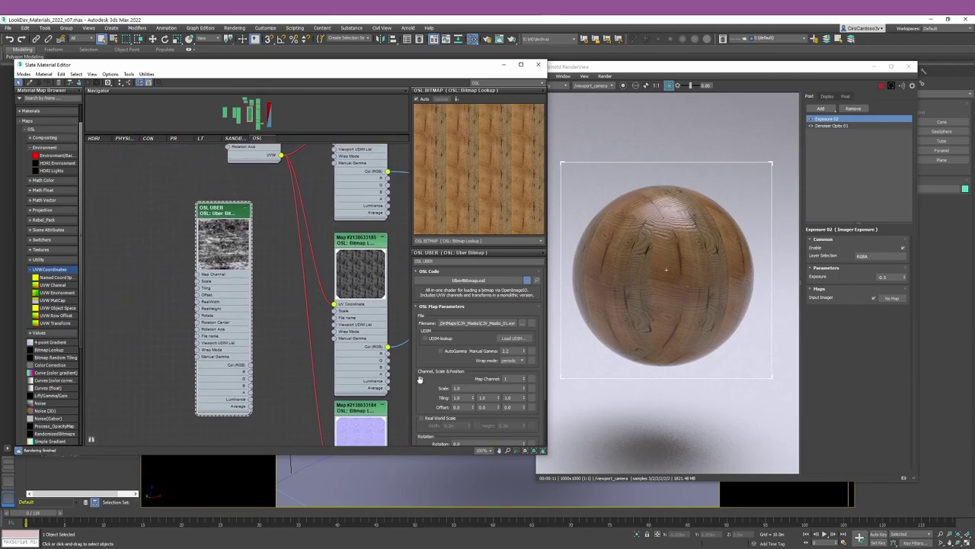
pyautogui.scroll(-2, 429, 333)
pyautogui.scroll(1, 429, 333)
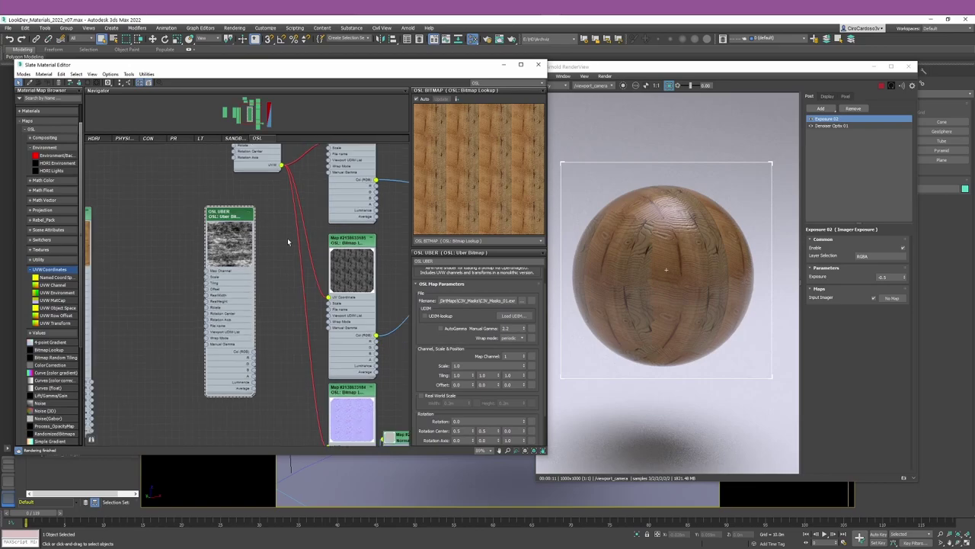
pyautogui.scroll(-1, 287, 238)
pyautogui.moveTo(287, 238); pyautogui.dragTo(262, 323, button='middle')
pyautogui.moveTo(284, 263); pyautogui.dragTo(253, 211, button='middle')
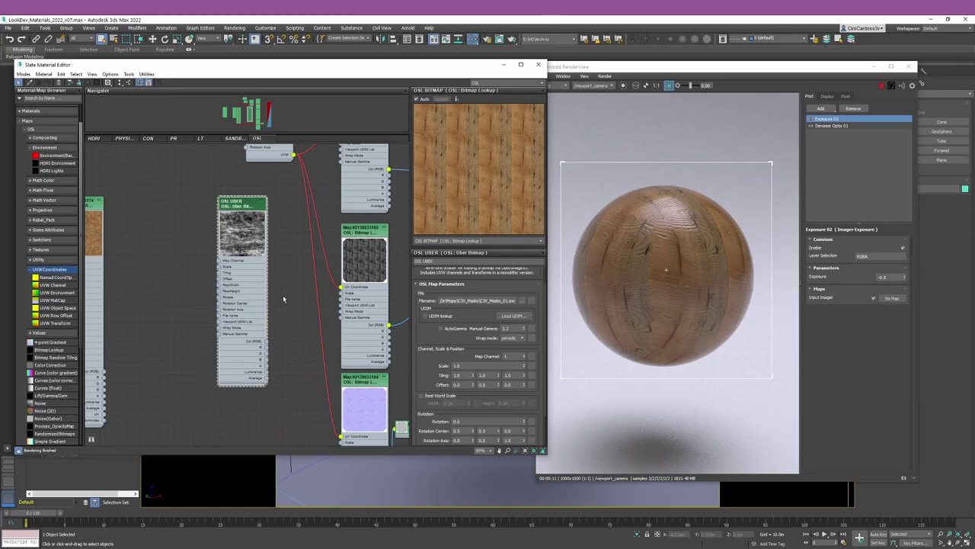
# - Place the OSL Uber node beside the Bitmap Lookup nodes, near the Normal Map node
pyautogui.scroll(-2, 282, 294)
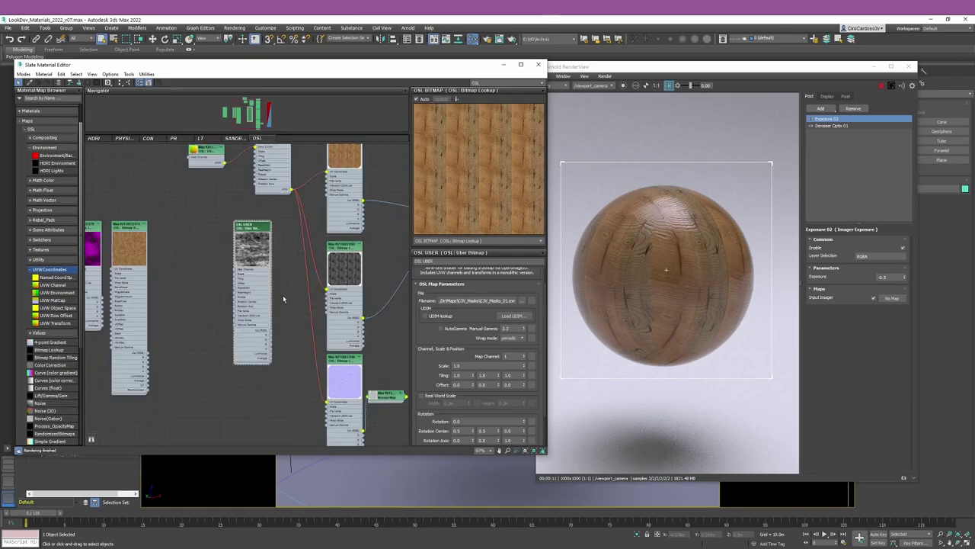
pyautogui.scroll(1, 283, 295)
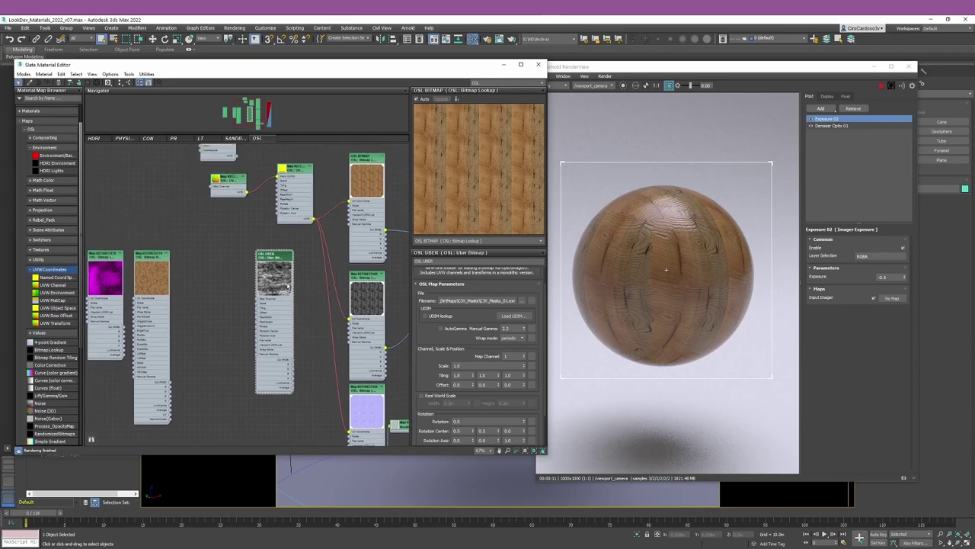
pyautogui.scroll(1, 280, 303)
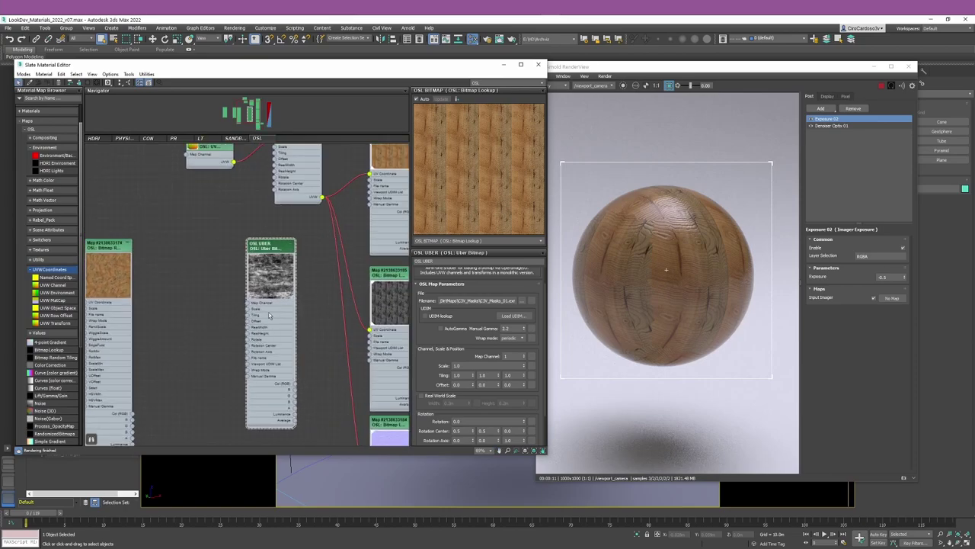
pyautogui.moveTo(281, 271); pyautogui.dragTo(265, 311, button='middle')
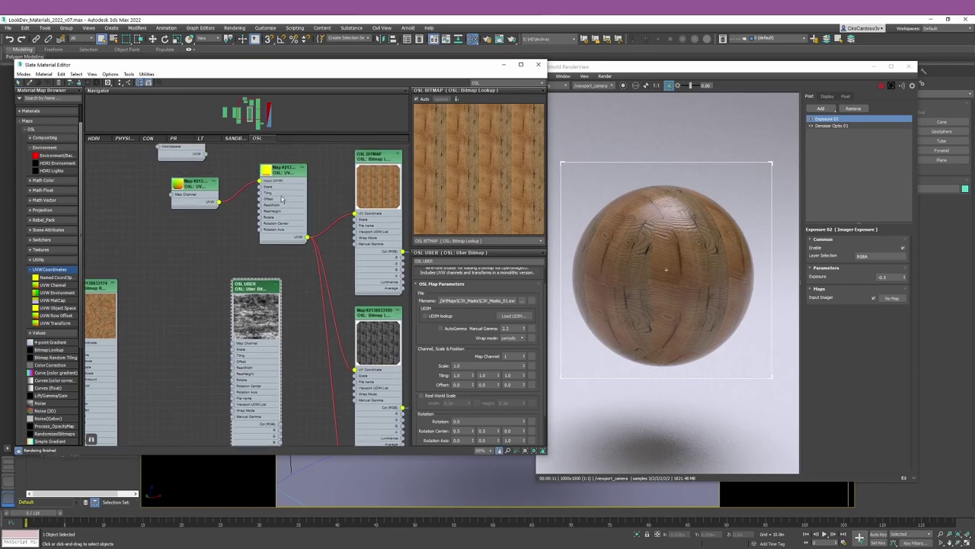
pyautogui.moveTo(256, 356); pyautogui.dragTo(260, 242, button='middle')
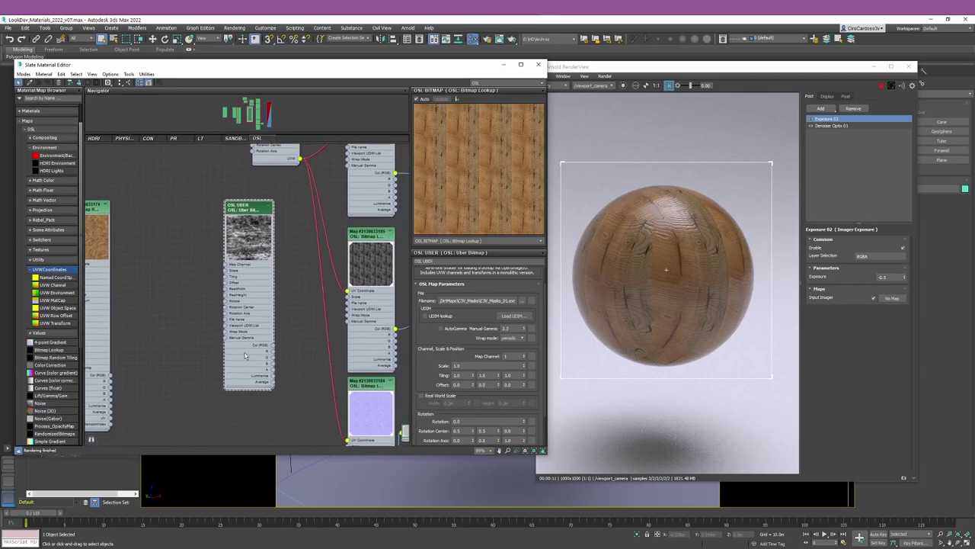
pyautogui.scroll(2, 238, 307)
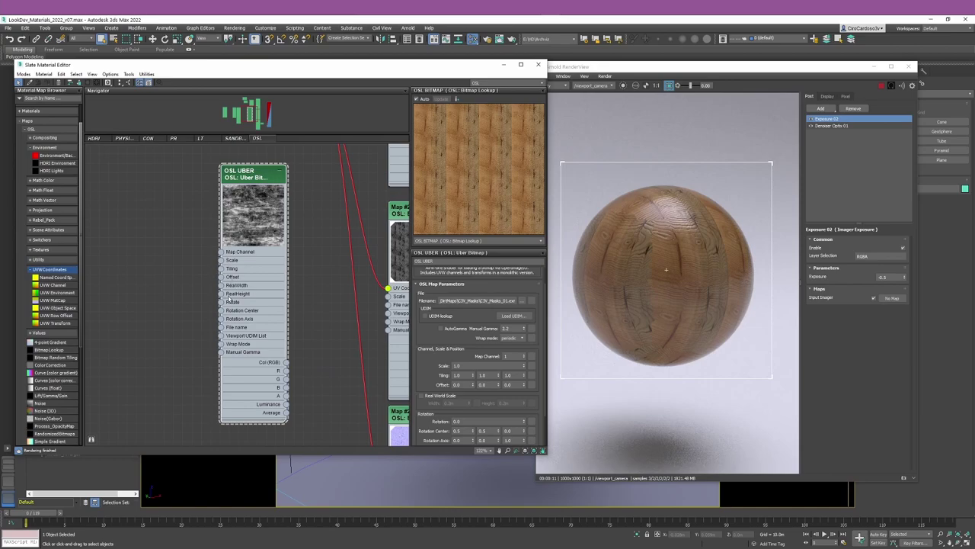
pyautogui.scroll(-3, 229, 299)
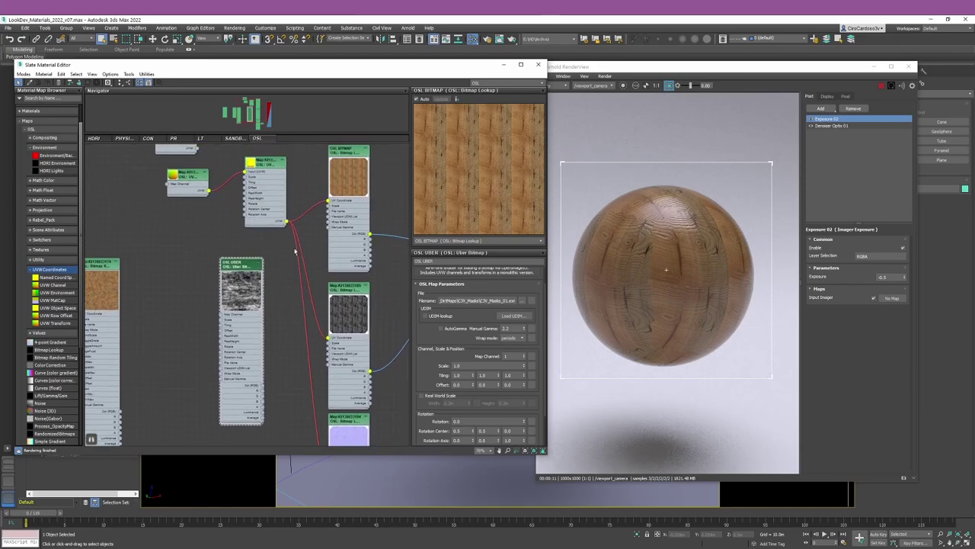
pyautogui.moveTo(234, 379); pyautogui.dragTo(218, 319, button='middle')
pyautogui.scroll(2, 218, 318)
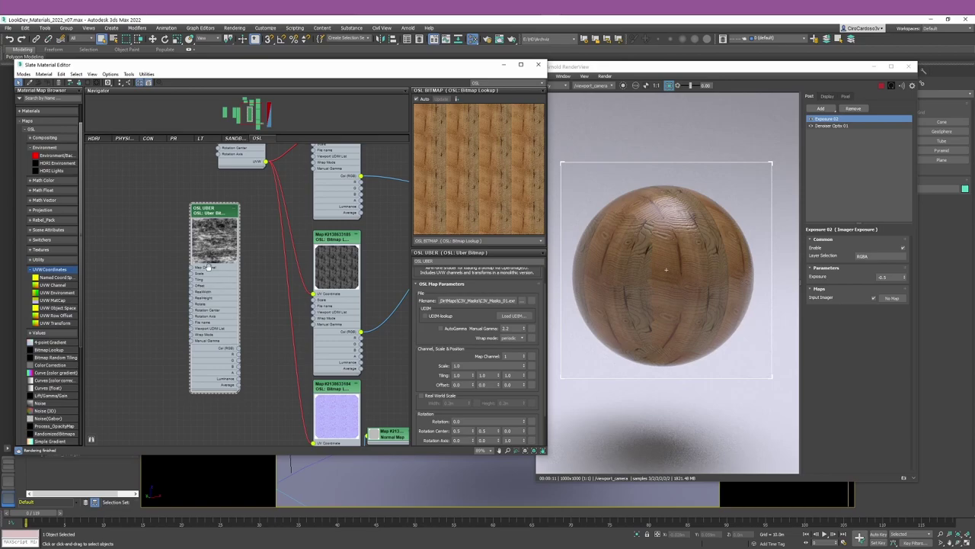
pyautogui.moveTo(221, 235); pyautogui.dragTo(181, 201, button='middle')
pyautogui.moveTo(182, 200); pyautogui.dragTo(208, 256)
pyautogui.moveTo(208, 255); pyautogui.dragTo(138, 288, button='middle')
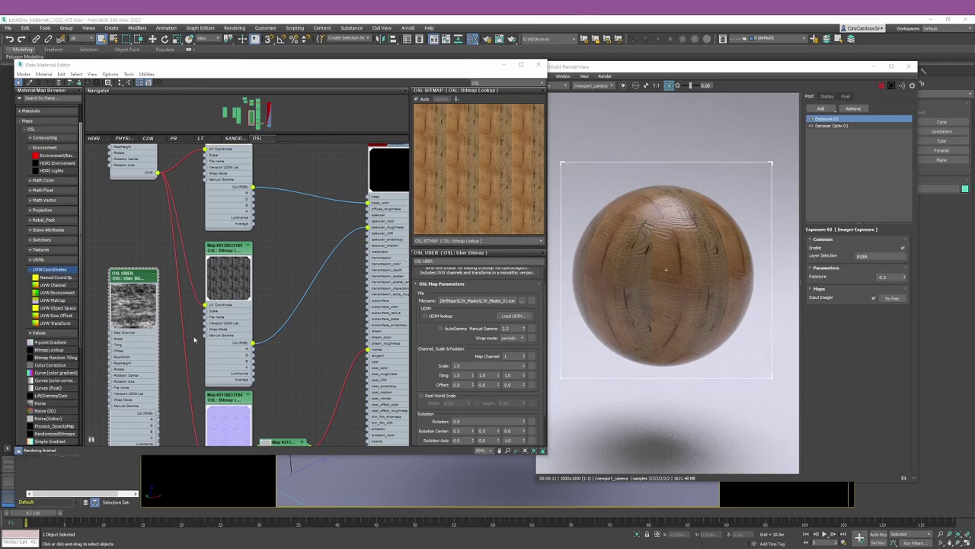
# - Lower the UVW Coordinates node and nudge the OSL Uber node upward
pyautogui.moveTo(136, 183); pyautogui.dragTo(142, 198, button='middle')
pyautogui.moveTo(142, 172); pyautogui.dragTo(135, 226)
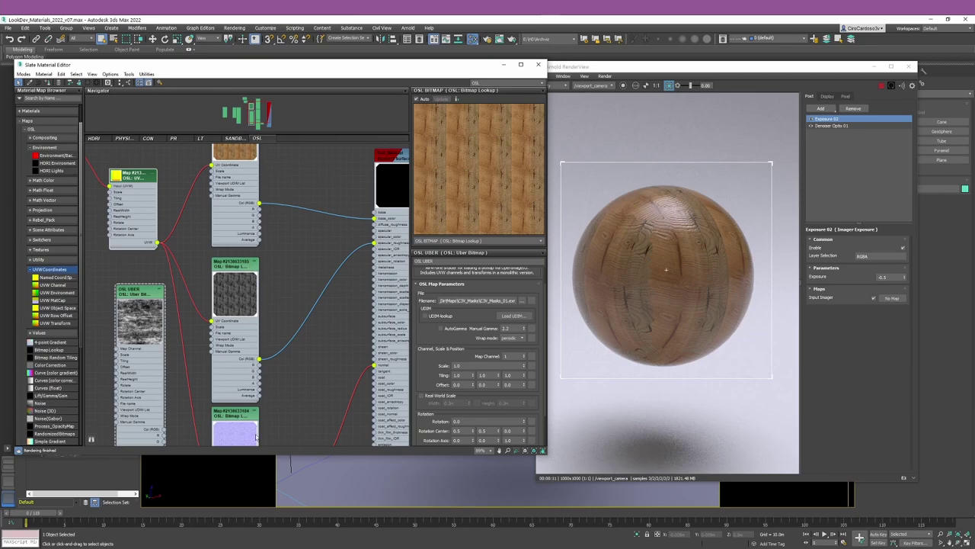
pyautogui.click(140, 302)
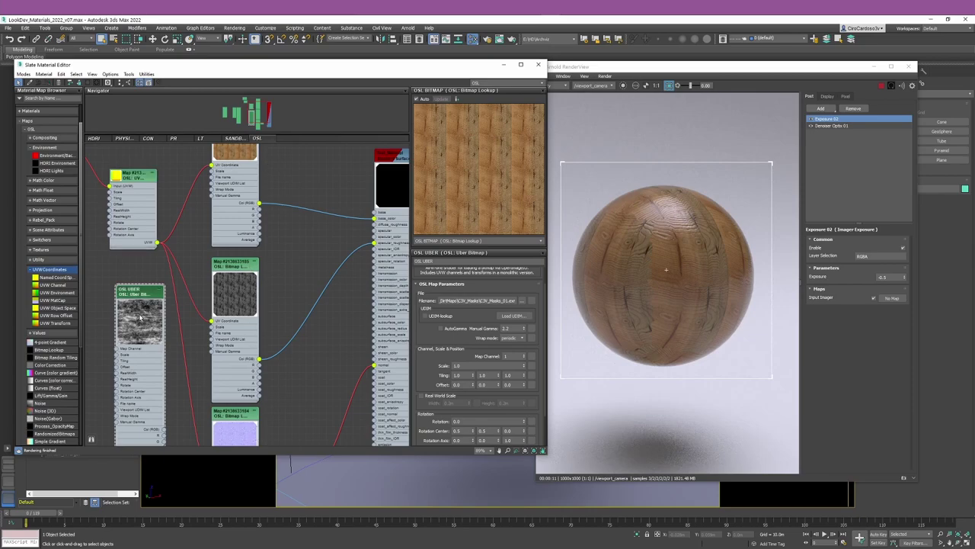
pyautogui.moveTo(140, 310); pyautogui.dragTo(140, 290)
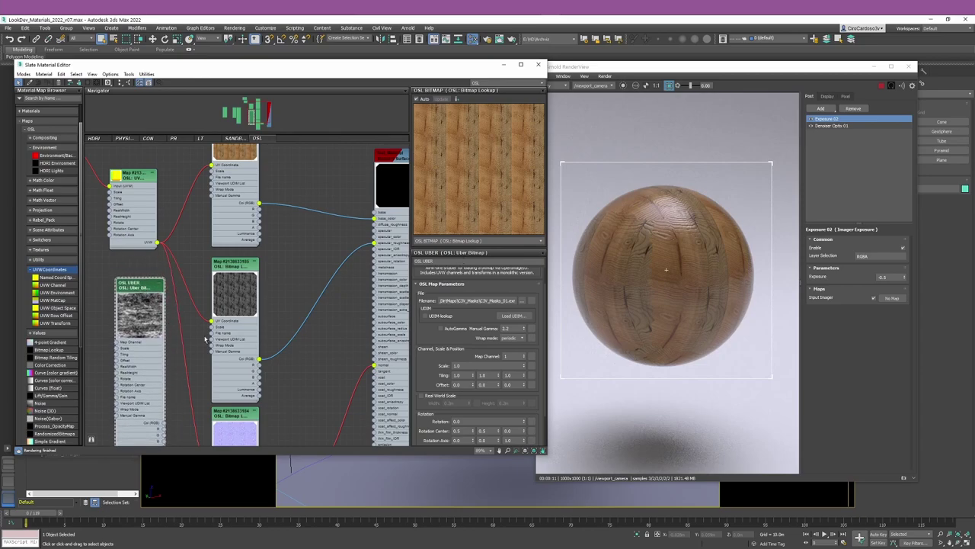
# - Nudge the grey noise bitmap node left and open the wood bitmap node's parameters
pyautogui.moveTo(424, 365); pyautogui.dragTo(426, 335)
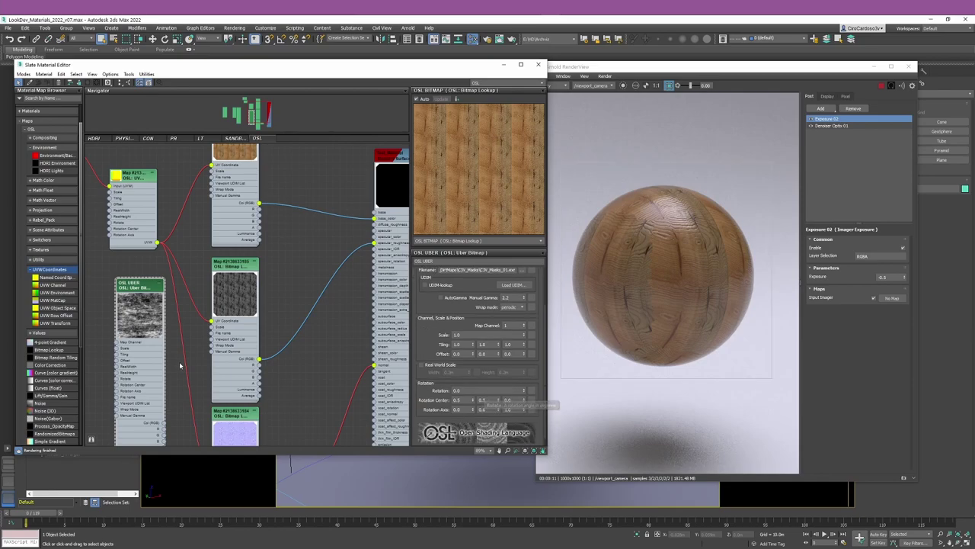
pyautogui.scroll(-4, 181, 366)
pyautogui.moveTo(181, 367); pyautogui.dragTo(291, 302, button='middle')
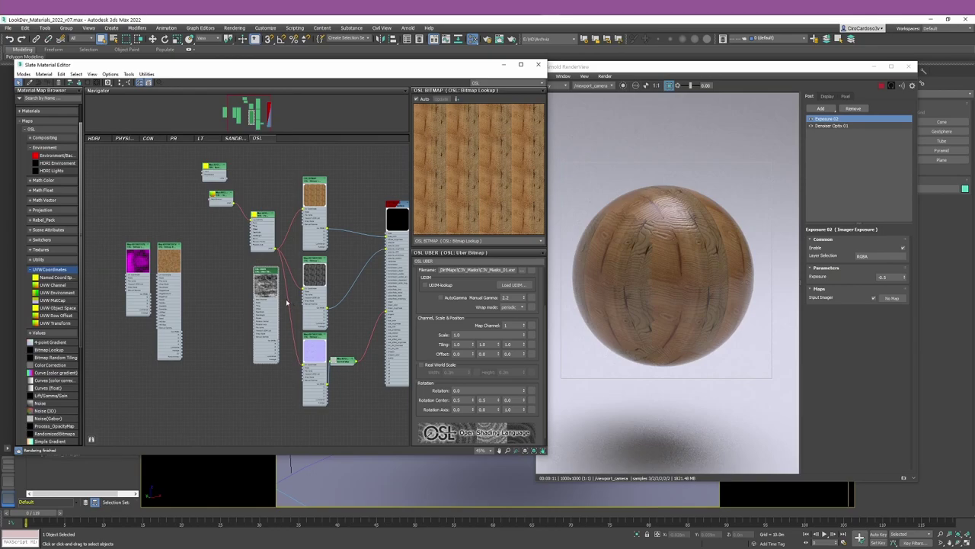
pyautogui.moveTo(268, 282); pyautogui.dragTo(258, 280)
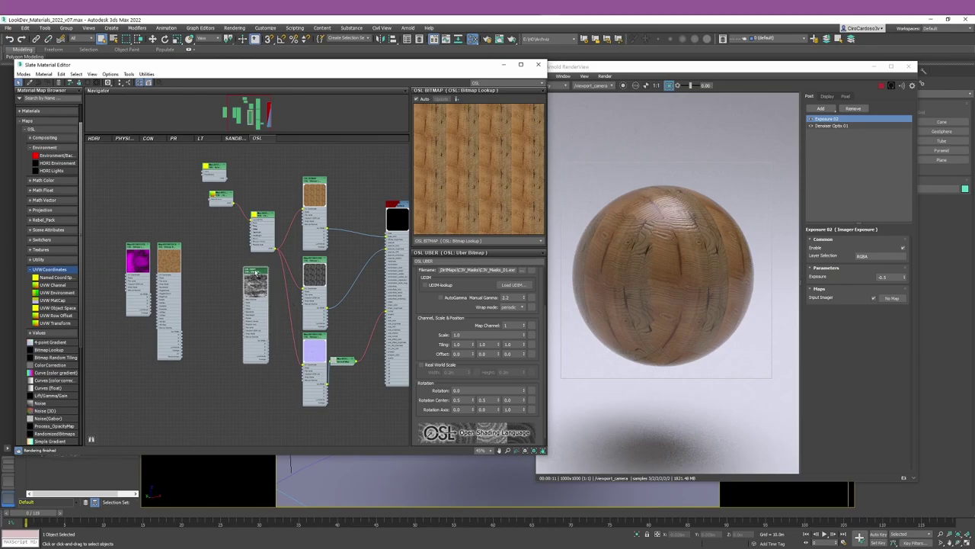
pyautogui.doubleClick(316, 186)
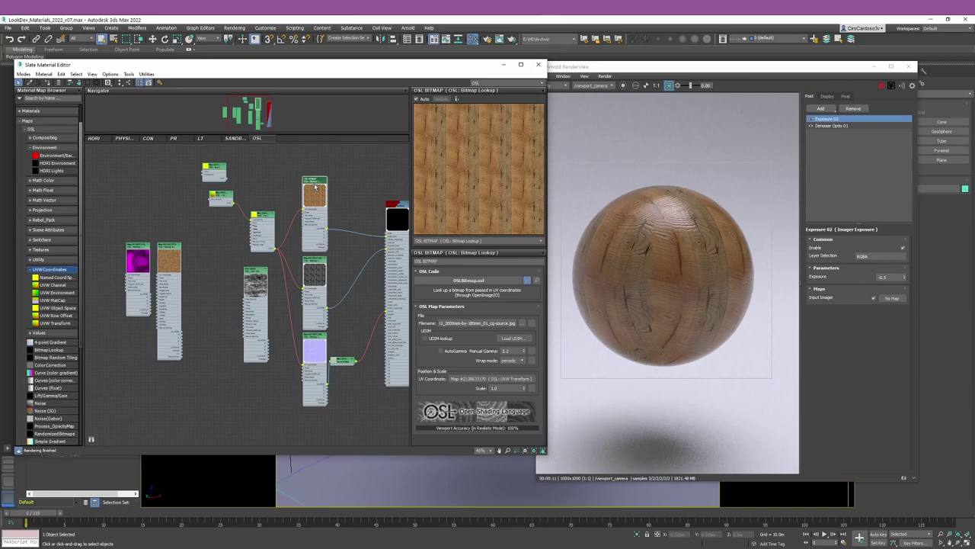
# - Show the Bitmap Random Tiling node's parameters
pyautogui.scroll(3, 160, 282)
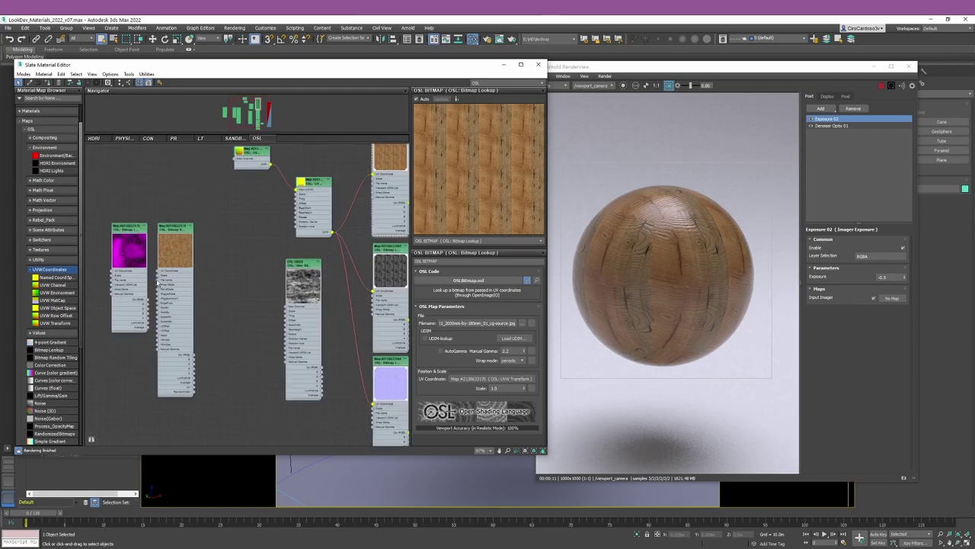
pyautogui.moveTo(186, 233); pyautogui.dragTo(229, 263)
pyautogui.scroll(4, 225, 262)
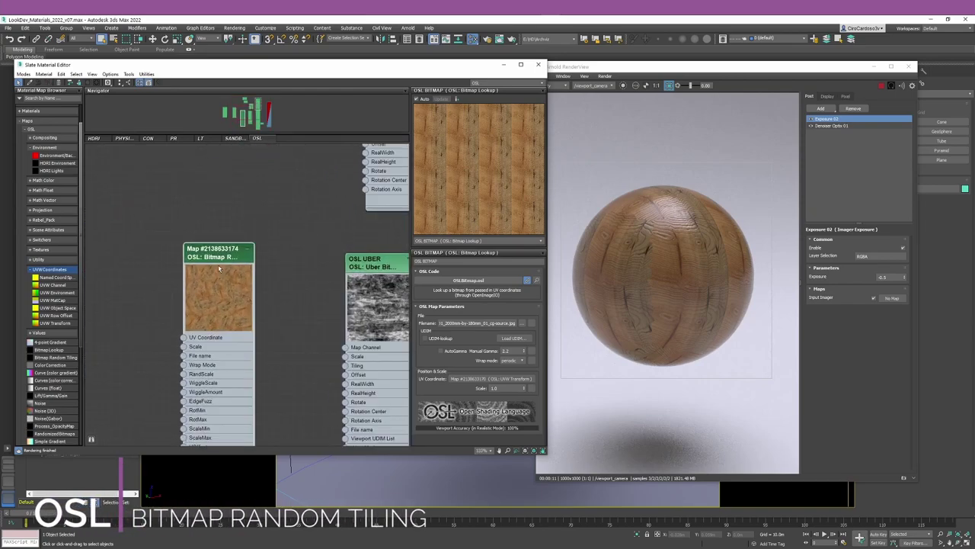
pyautogui.doubleClick(224, 255)
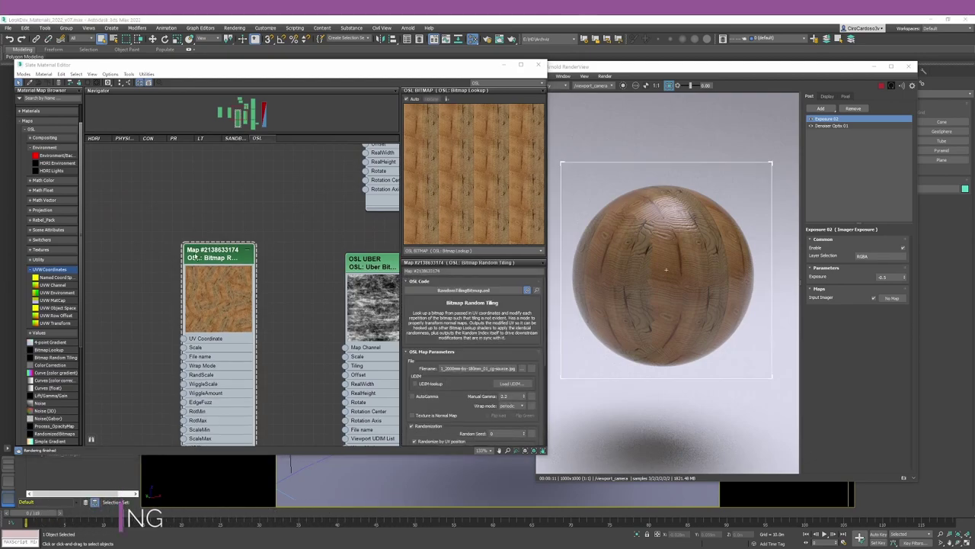
# - Drag the Random Tiling Col (RGB) output into the preview, raising the Instance (Copy) Map prompt
pyautogui.moveTo(461, 411)
pyautogui.mouseDown()
pyautogui.moveTo(457, 350)
pyautogui.moveTo(469, 396)
pyautogui.mouseUp()
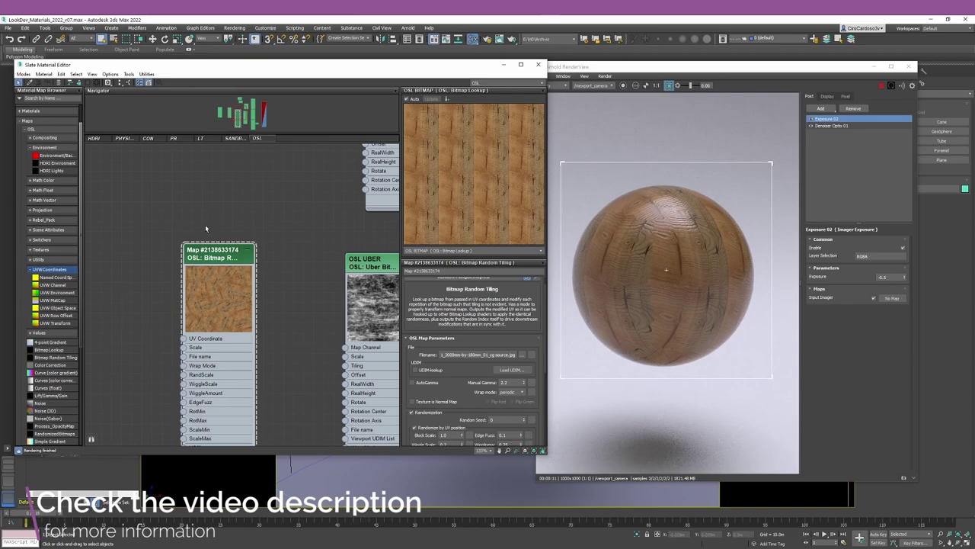
pyautogui.scroll(-2, 243, 374)
pyautogui.moveTo(244, 373); pyautogui.dragTo(245, 280, button='middle')
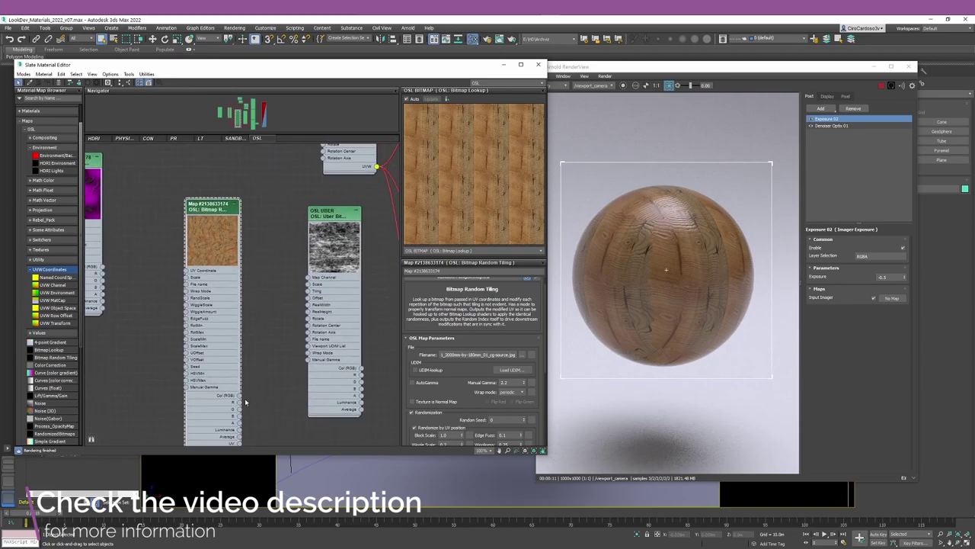
pyautogui.moveTo(239, 395); pyautogui.dragTo(465, 358)
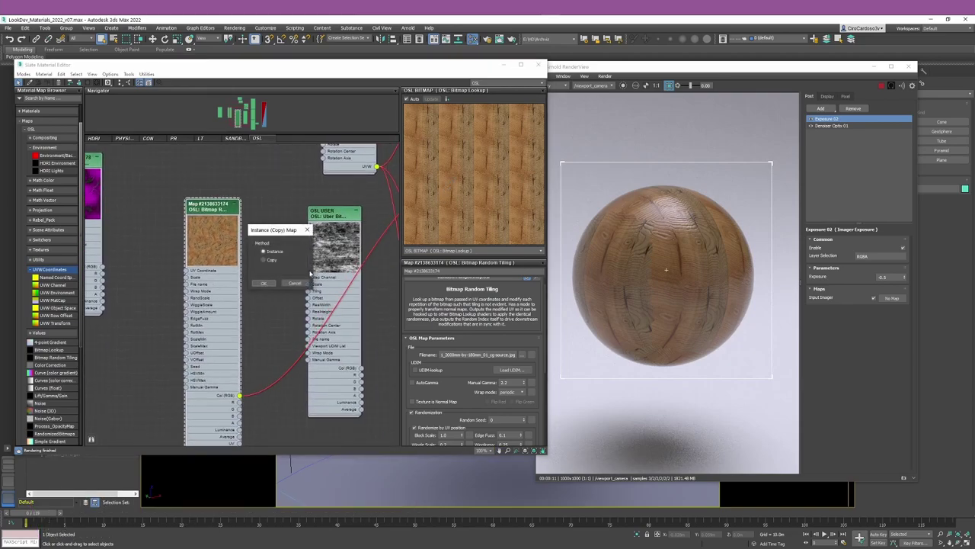
# - Instance the Random Tiling map, review its Transform and Color settings, and raise the node
pyautogui.click(264, 284)
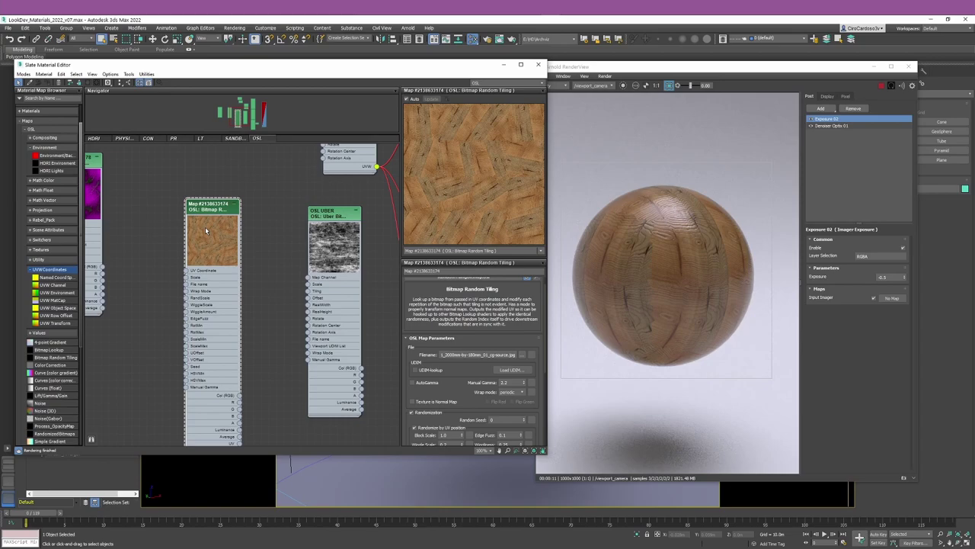
pyautogui.moveTo(455, 399); pyautogui.dragTo(451, 301)
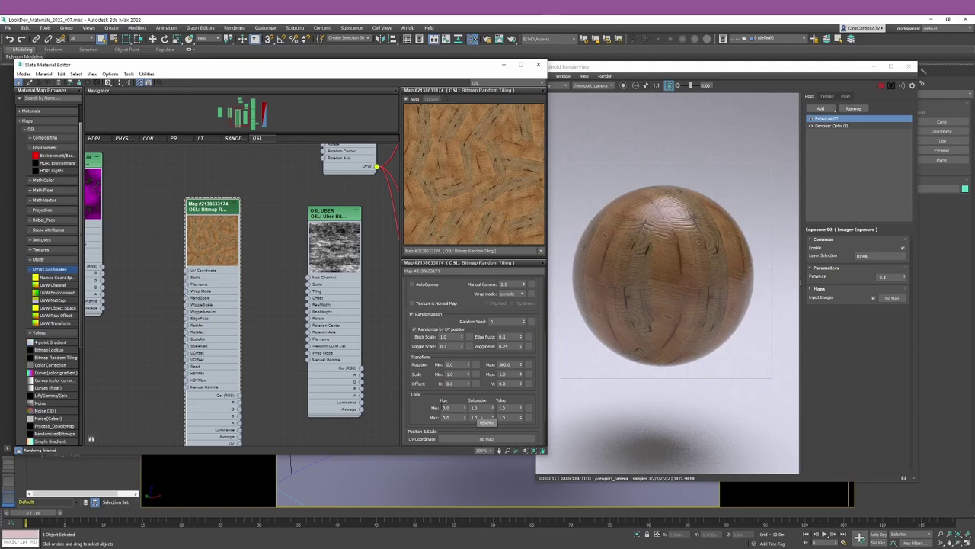
pyautogui.moveTo(229, 242); pyautogui.dragTo(214, 199)
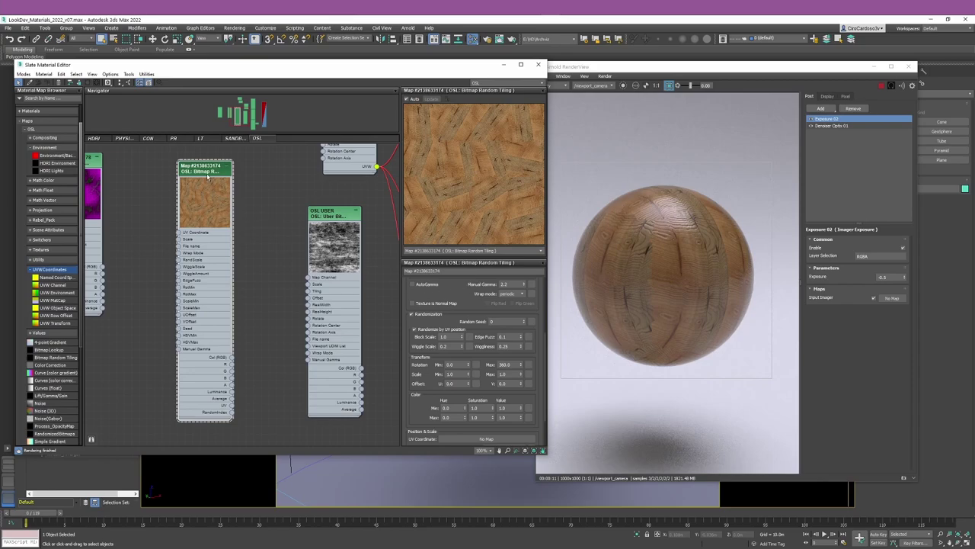
# - Tidy the node layout and place the Random Tiling node next to the UVW node
pyautogui.scroll(-1, 266, 242)
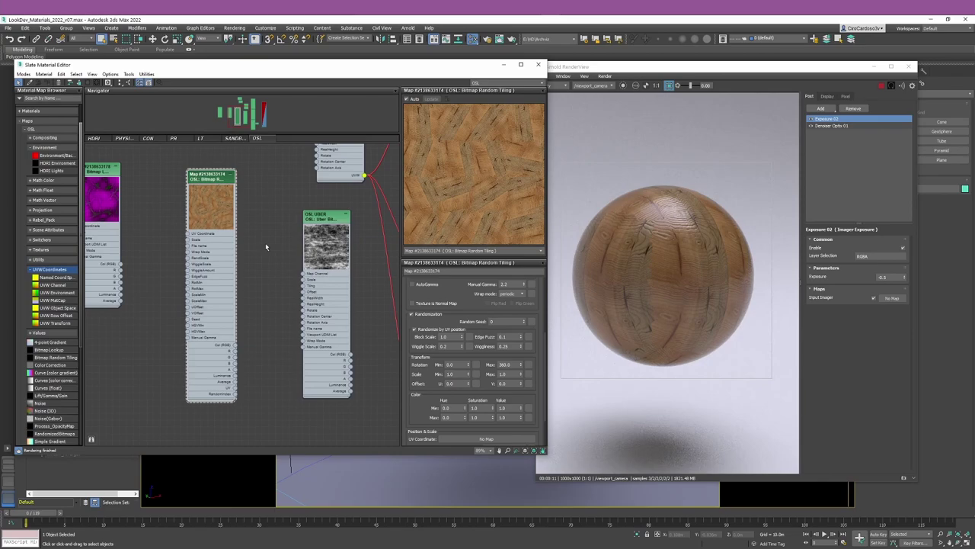
pyautogui.press('l')
pyautogui.scroll(3, 300, 245)
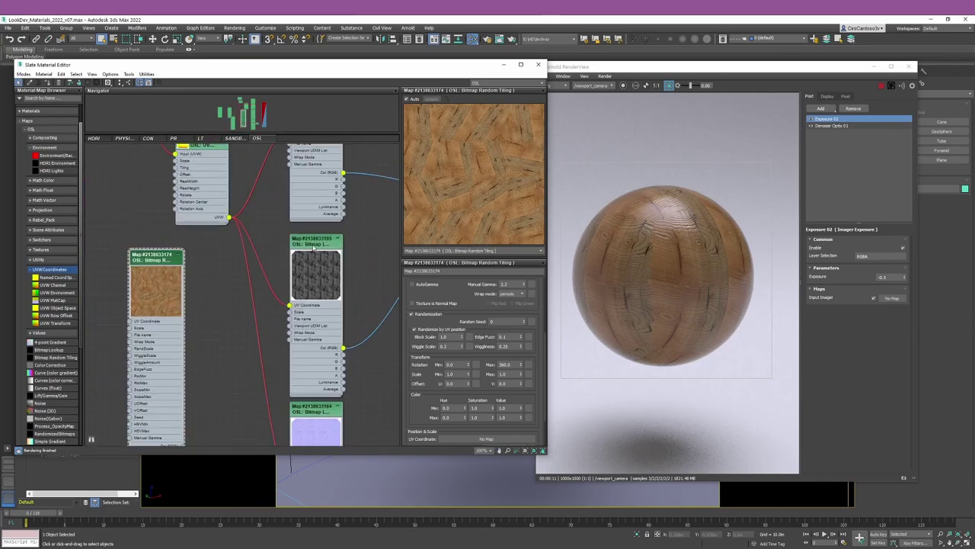
pyautogui.click(312, 245)
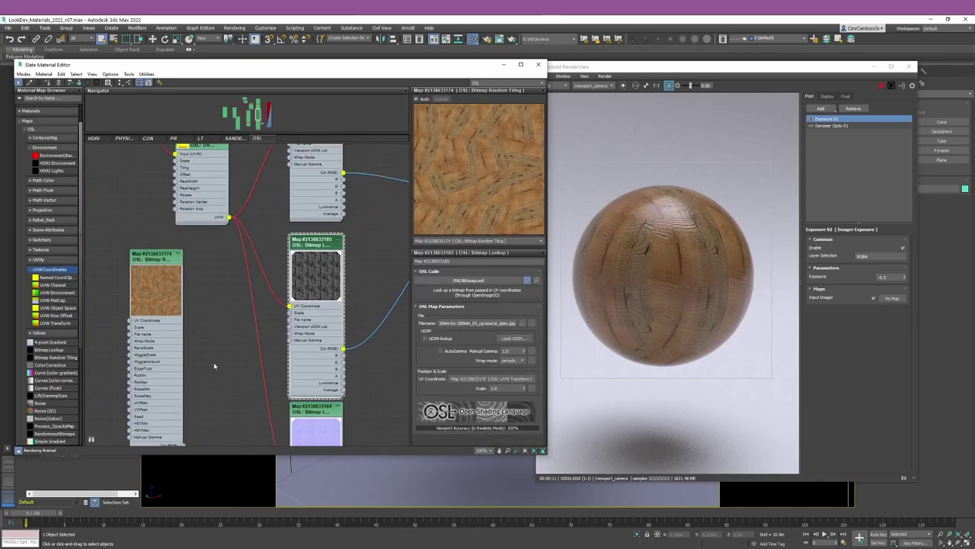
pyautogui.moveTo(153, 254); pyautogui.dragTo(122, 161)
pyautogui.moveTo(157, 249); pyautogui.dragTo(225, 272, button='middle')
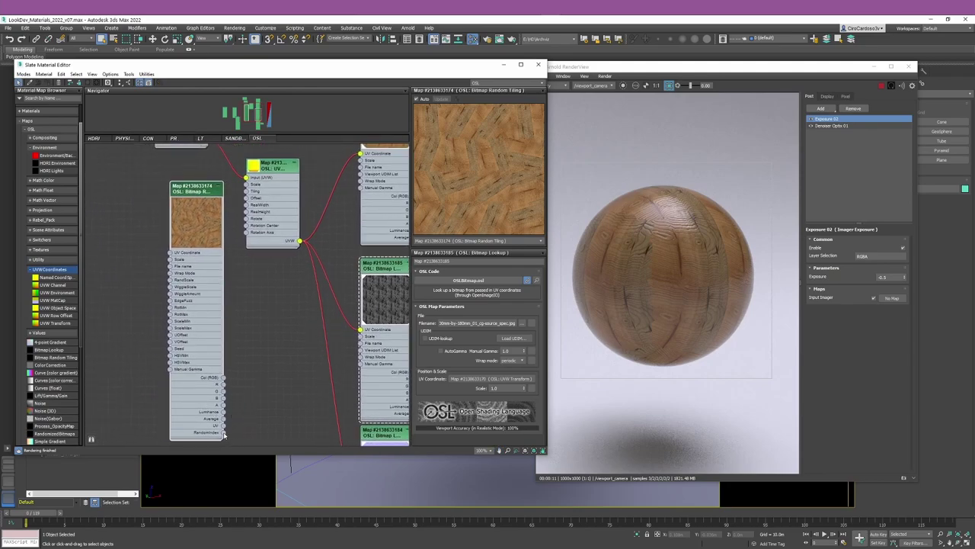
# - Start a wire from the Random Tiling UV output, then reposition the node lower-left
pyautogui.moveTo(224, 425); pyautogui.dragTo(257, 419)
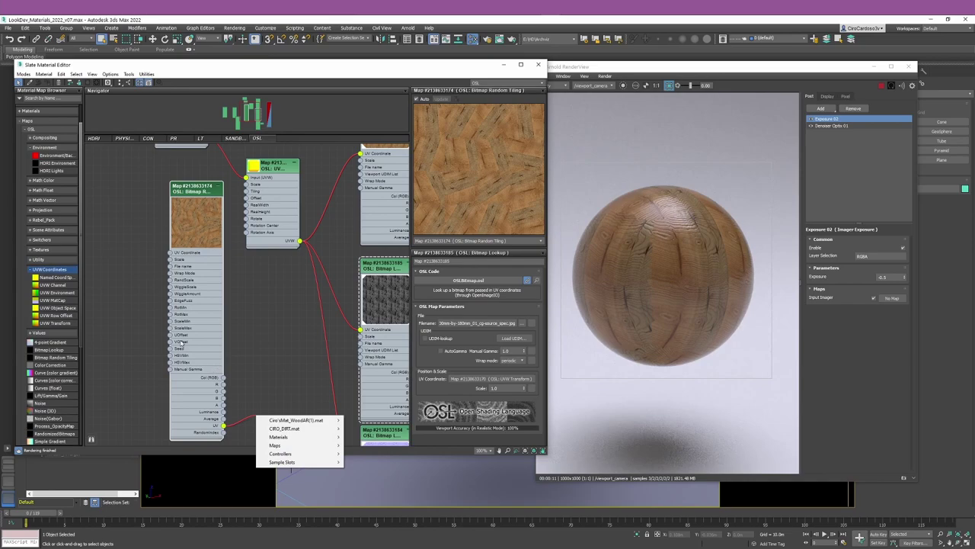
pyautogui.doubleClick(198, 196)
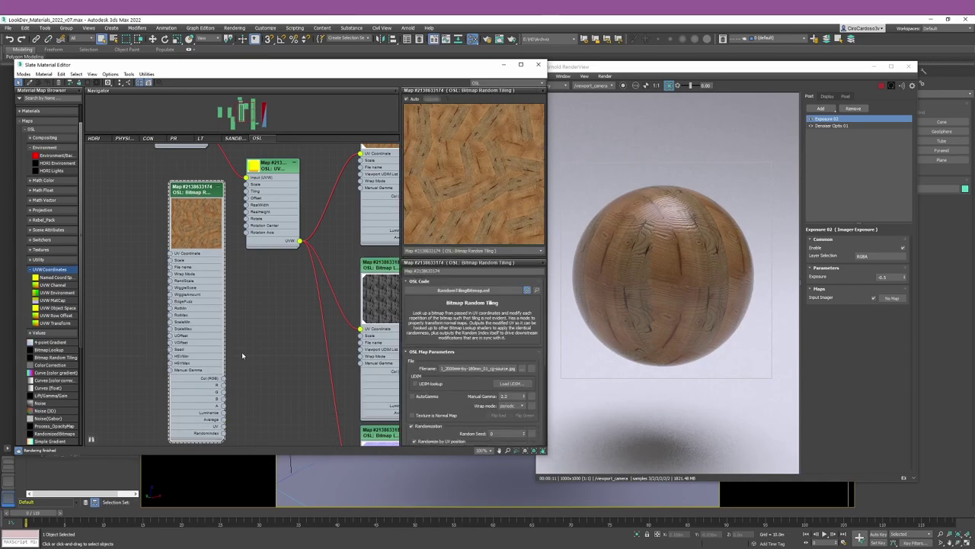
pyautogui.moveTo(241, 356); pyautogui.dragTo(223, 394, button='middle')
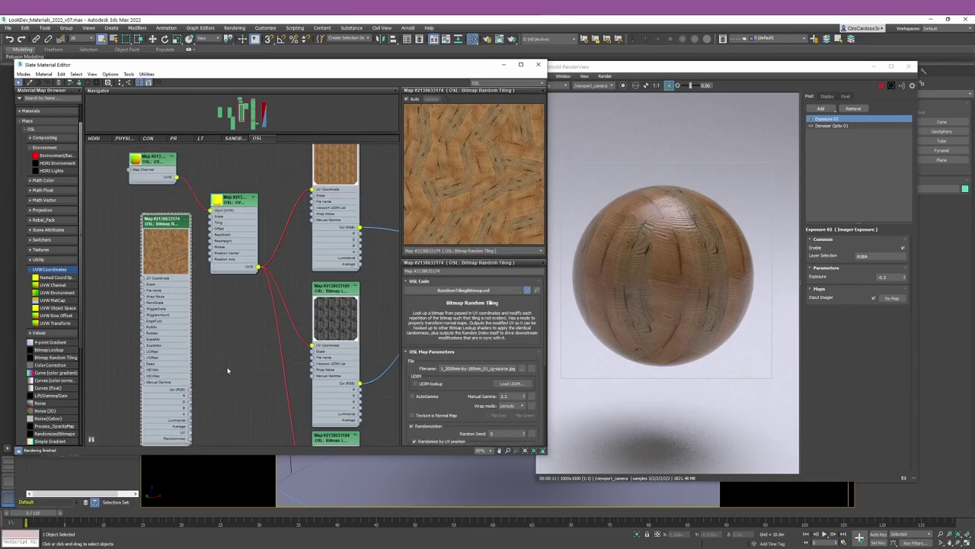
pyautogui.scroll(-1, 323, 174)
pyautogui.moveTo(323, 174); pyautogui.dragTo(179, 379, button='middle')
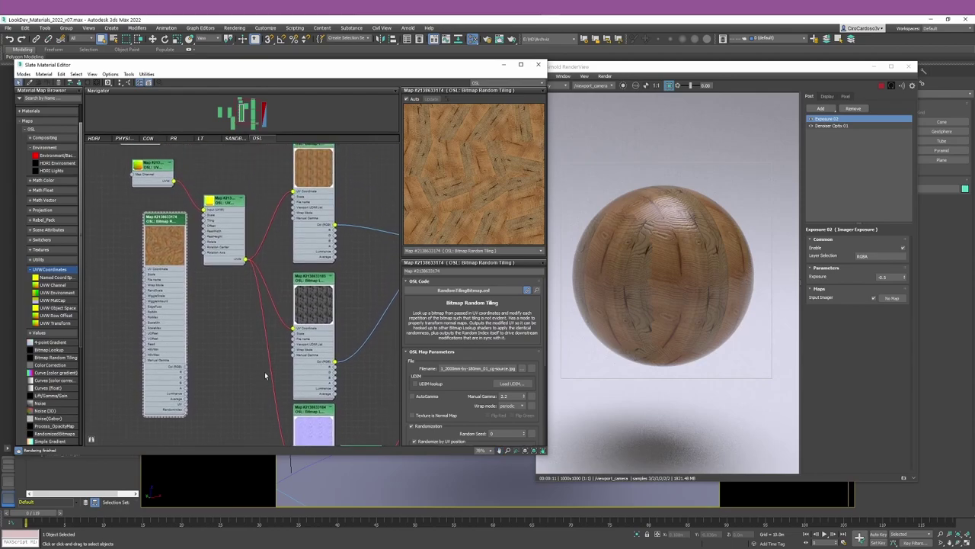
pyautogui.moveTo(187, 406); pyautogui.dragTo(296, 195)
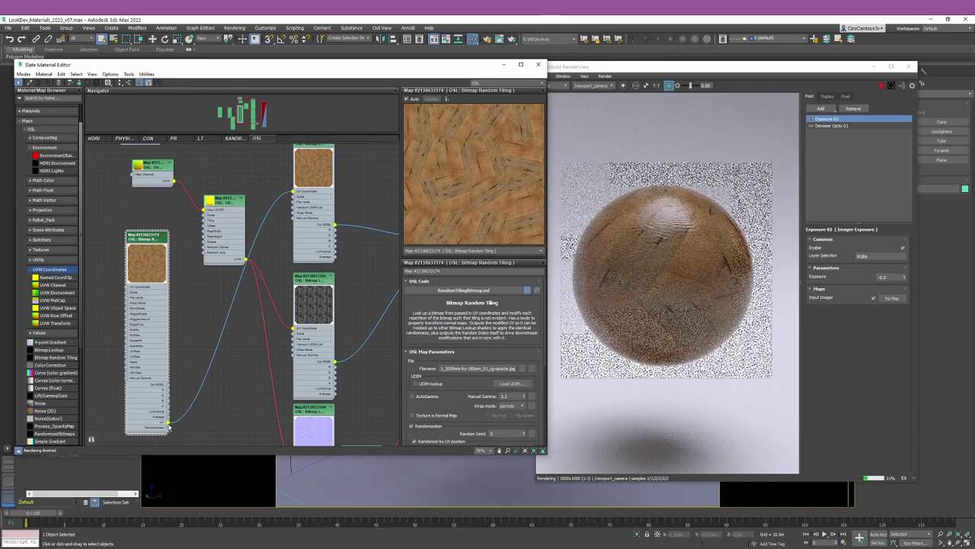
# - Wire the Random Tiling UV output into the middle and bottom bitmaps' UV Coordinate inputs
pyautogui.moveTo(170, 424); pyautogui.dragTo(294, 329)
pyautogui.moveTo(271, 377); pyautogui.dragTo(271, 309, button='middle')
pyautogui.moveTo(169, 354); pyautogui.dragTo(294, 390)
pyautogui.moveTo(224, 228); pyautogui.dragTo(224, 320, button='middle')
# - Open the top wood bitmap's parameters and follow its Col (RGB) wire to the Standard Surface node
pyautogui.click(316, 175)
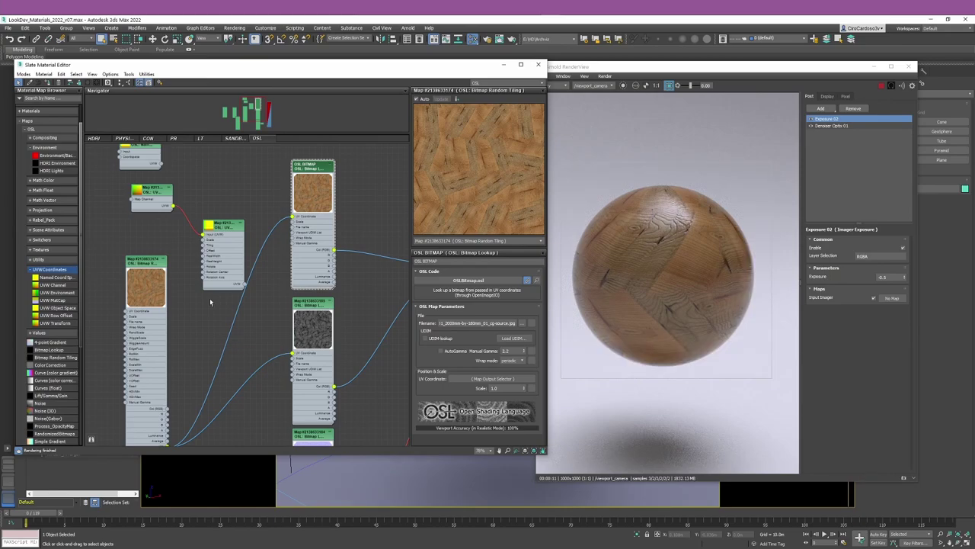
pyautogui.moveTo(211, 303); pyautogui.dragTo(130, 312, button='middle')
pyautogui.scroll(5, 252, 223)
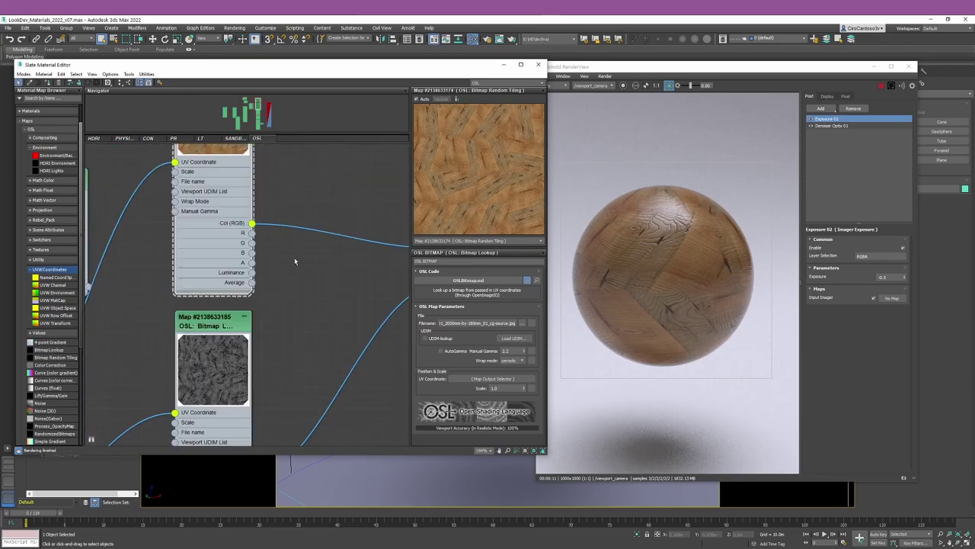
pyautogui.moveTo(268, 260); pyautogui.dragTo(217, 290, button='middle')
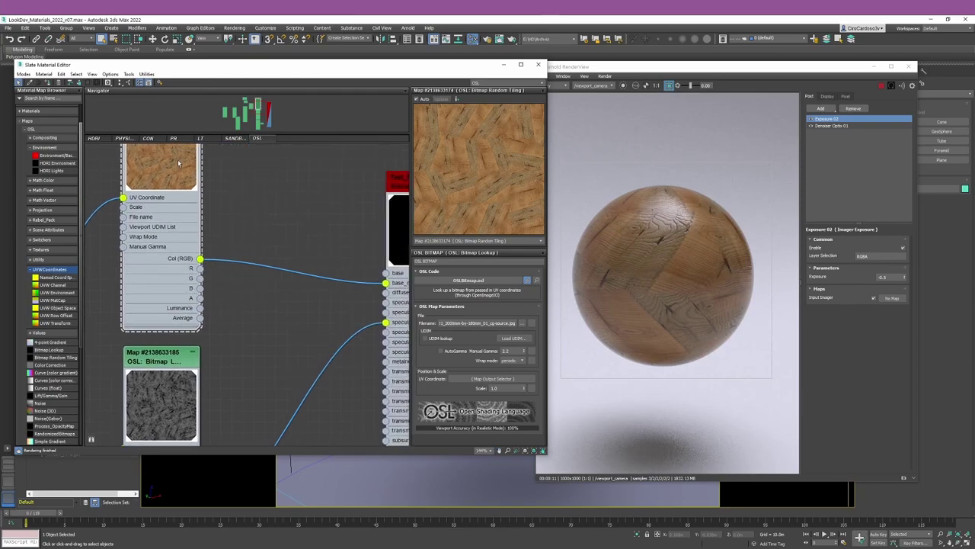
pyautogui.moveTo(188, 237); pyautogui.dragTo(143, 277, button='middle')
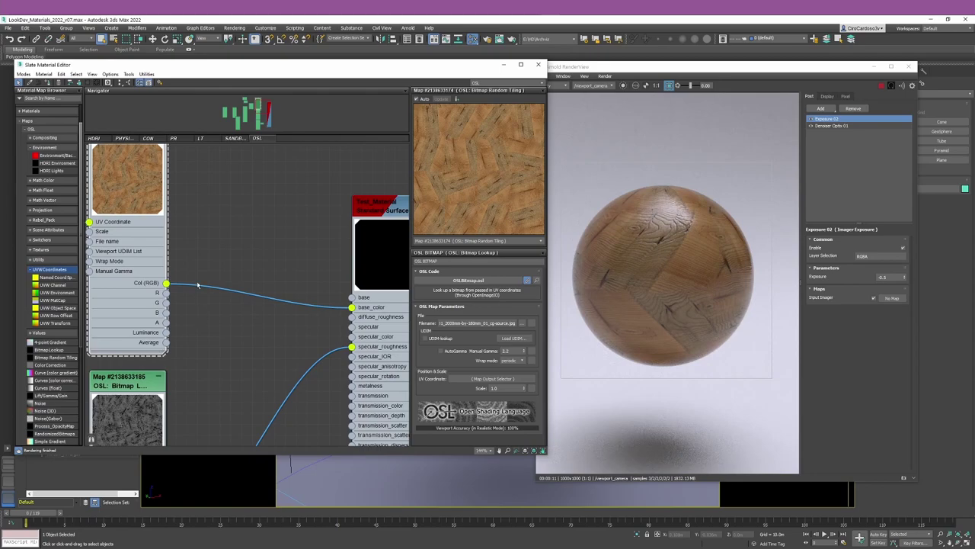
# - Move the Standard Surface node up-right and the lower bitmap node down slightly
pyautogui.scroll(2, 198, 286)
pyautogui.scroll(1, 195, 252)
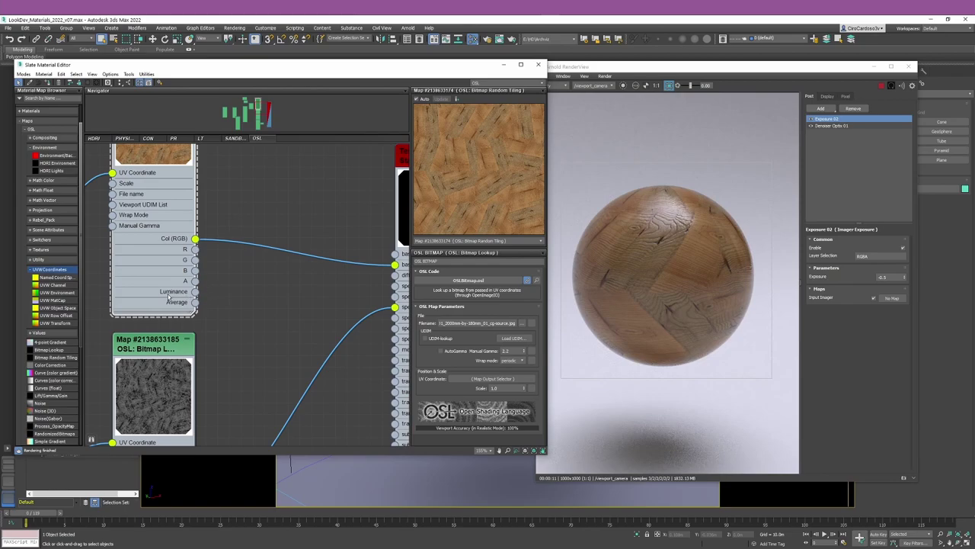
pyautogui.scroll(-1, 184, 311)
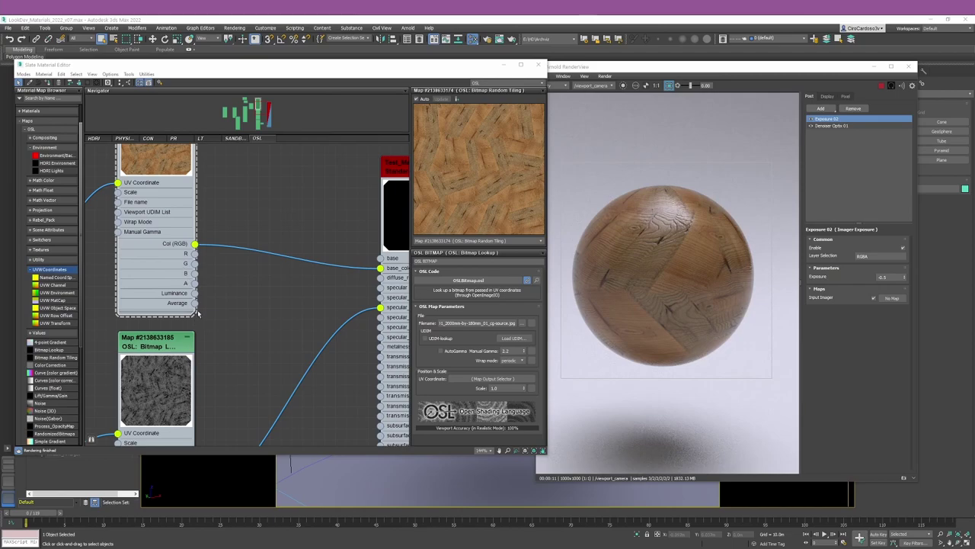
pyautogui.scroll(-4, 197, 313)
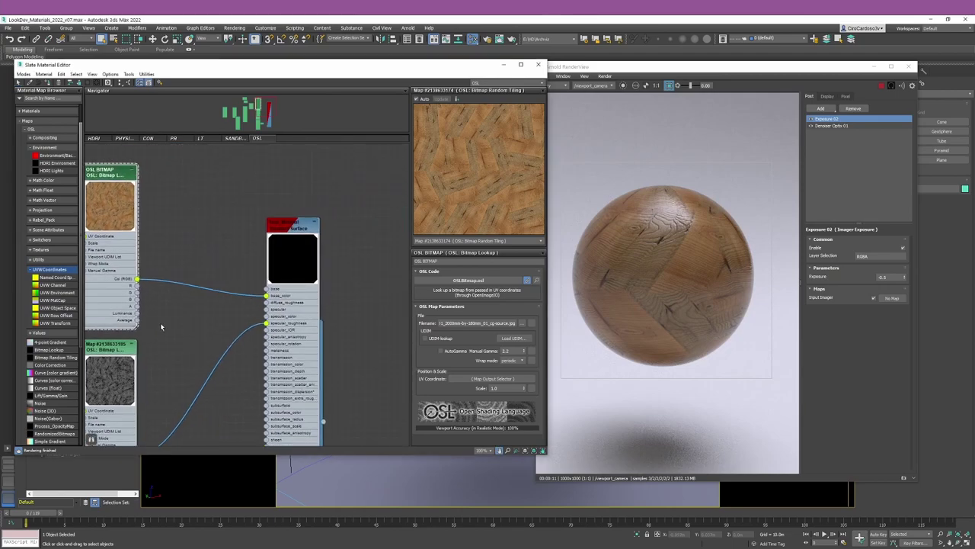
pyautogui.moveTo(279, 255); pyautogui.dragTo(309, 239)
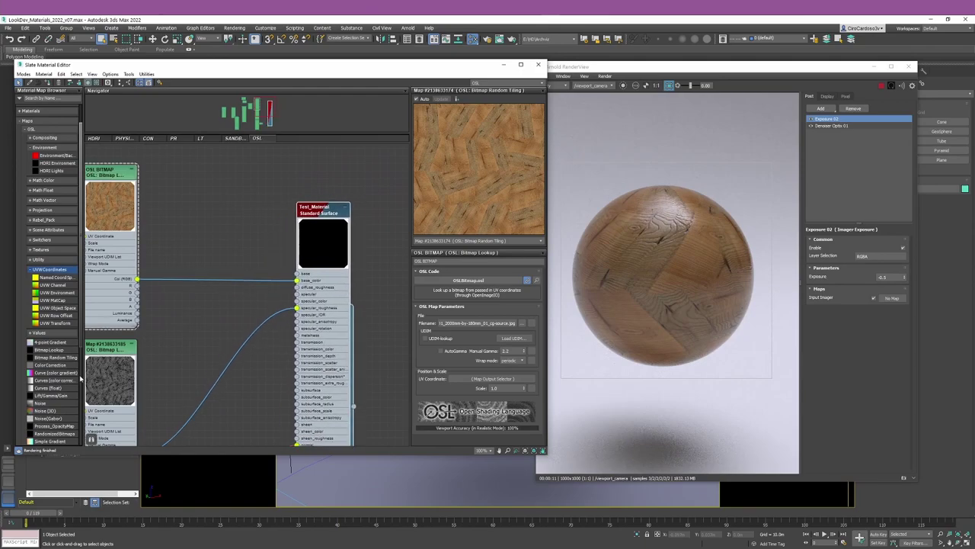
pyautogui.moveTo(106, 358); pyautogui.dragTo(107, 373)
# - Connect the wood bitmap's R output to the Standard Surface base_color for a greyscale render
pyautogui.scroll(1, 138, 291)
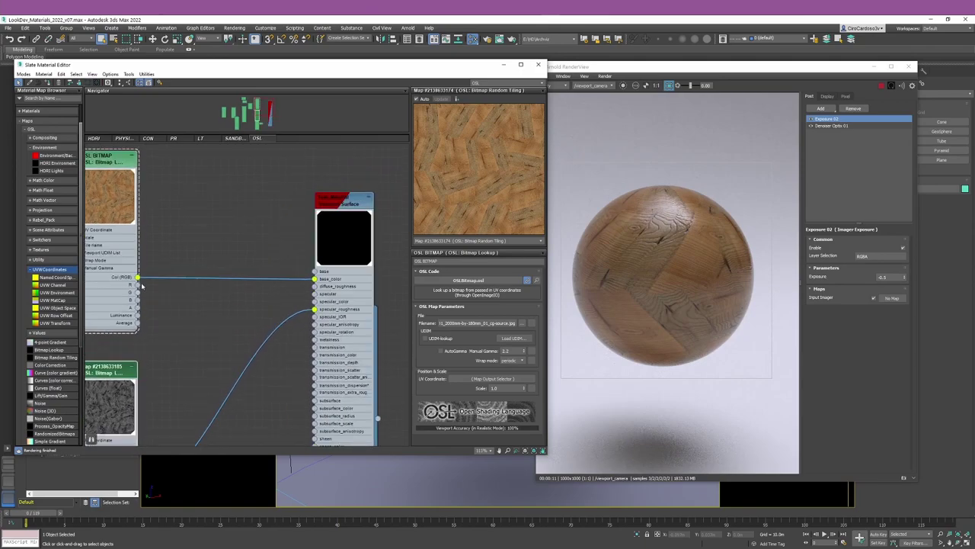
pyautogui.moveTo(138, 285); pyautogui.dragTo(314, 279)
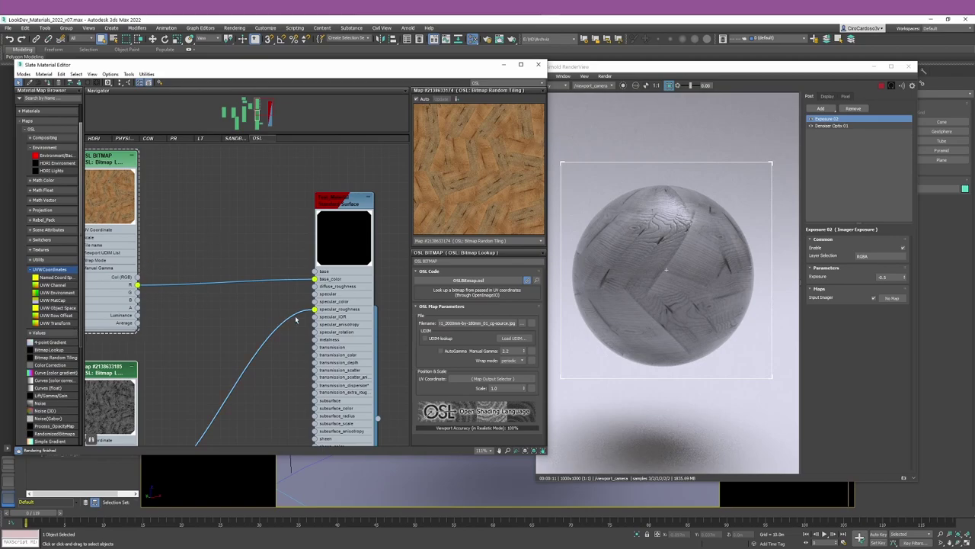
pyautogui.scroll(-2, 294, 323)
# - Place the magenta mask Bitmap Lookup node beside the wood bitmap and open its parameters
pyautogui.moveTo(185, 323); pyautogui.dragTo(332, 270, button='middle')
pyautogui.scroll(-2, 332, 271)
pyautogui.moveTo(239, 246); pyautogui.dragTo(253, 224, button='middle')
pyautogui.moveTo(97, 305); pyautogui.dragTo(385, 217)
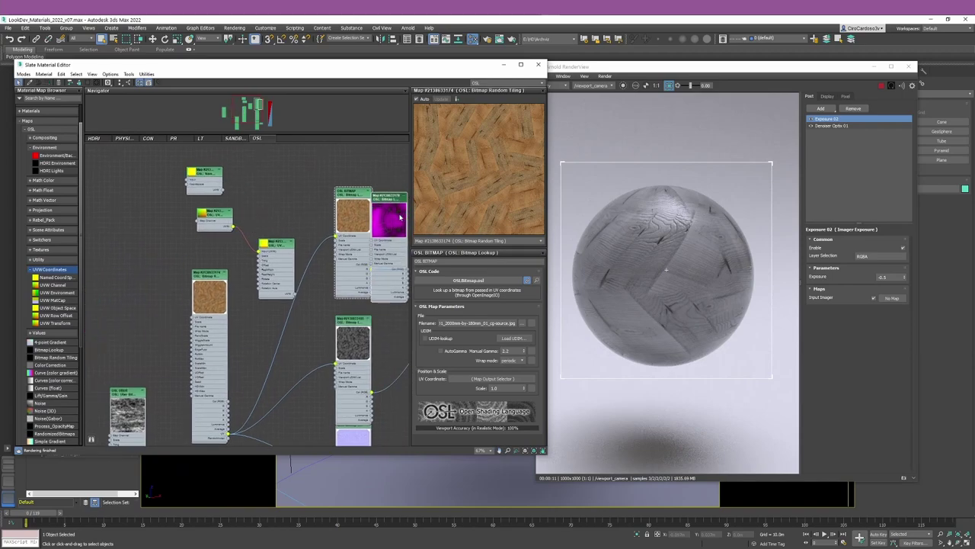
pyautogui.moveTo(396, 224); pyautogui.dragTo(246, 263, button='middle')
pyautogui.moveTo(246, 263); pyautogui.dragTo(274, 250)
pyautogui.scroll(3, 272, 267)
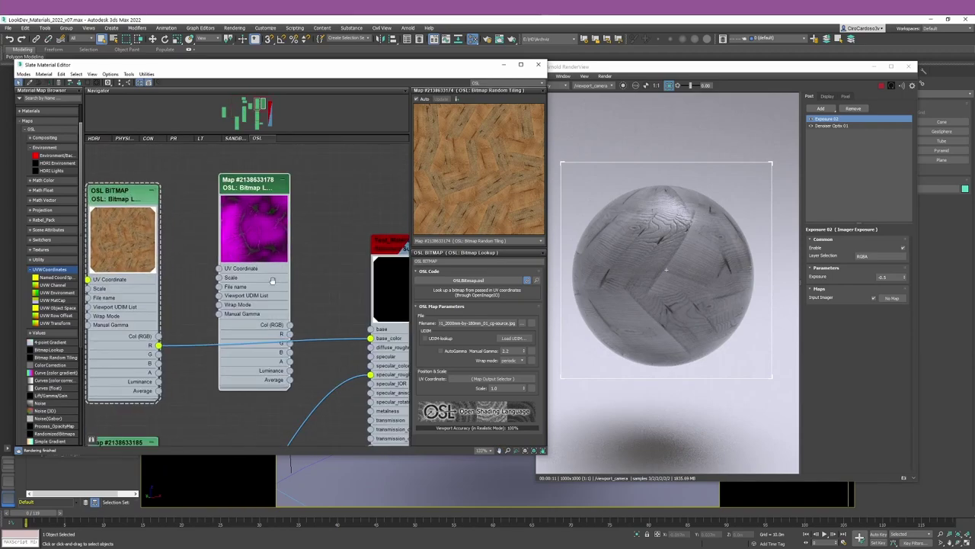
pyautogui.moveTo(269, 197); pyautogui.dragTo(220, 199, button='middle')
pyautogui.doubleClick(220, 198)
pyautogui.scroll(1, 298, 282)
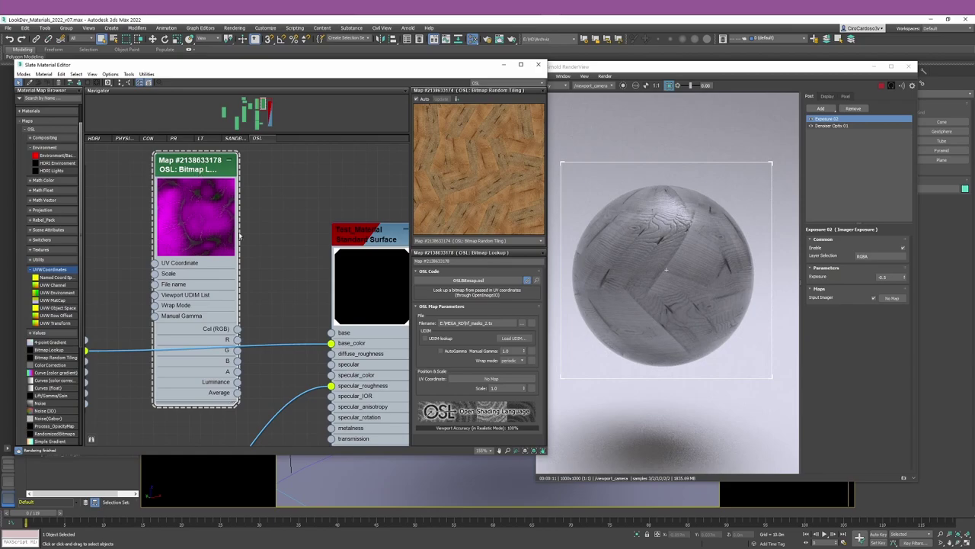
# - Move the mask bitmap node up so its output sockets are in view
pyautogui.moveTo(232, 313); pyautogui.dragTo(229, 266)
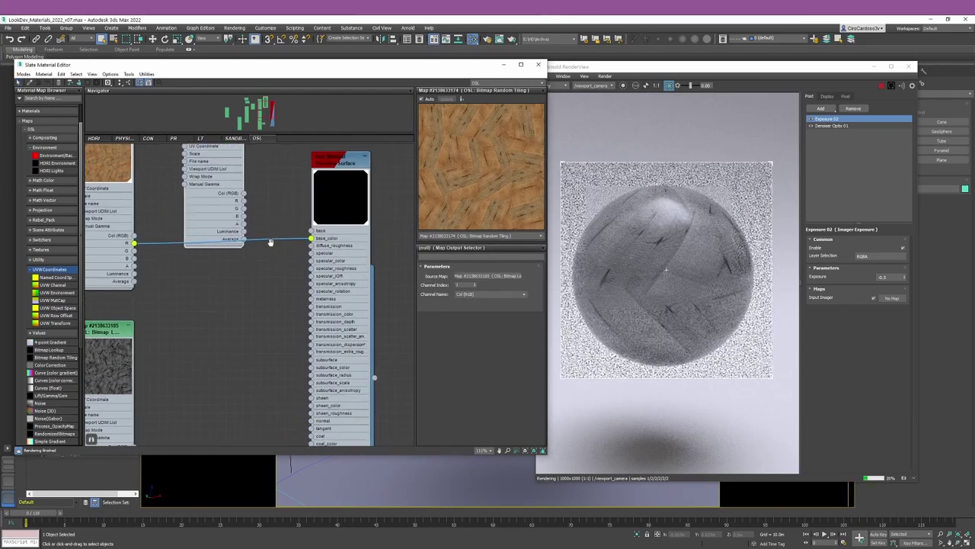
pyautogui.moveTo(273, 226); pyautogui.dragTo(265, 331, button='middle')
pyautogui.scroll(1, 223, 287)
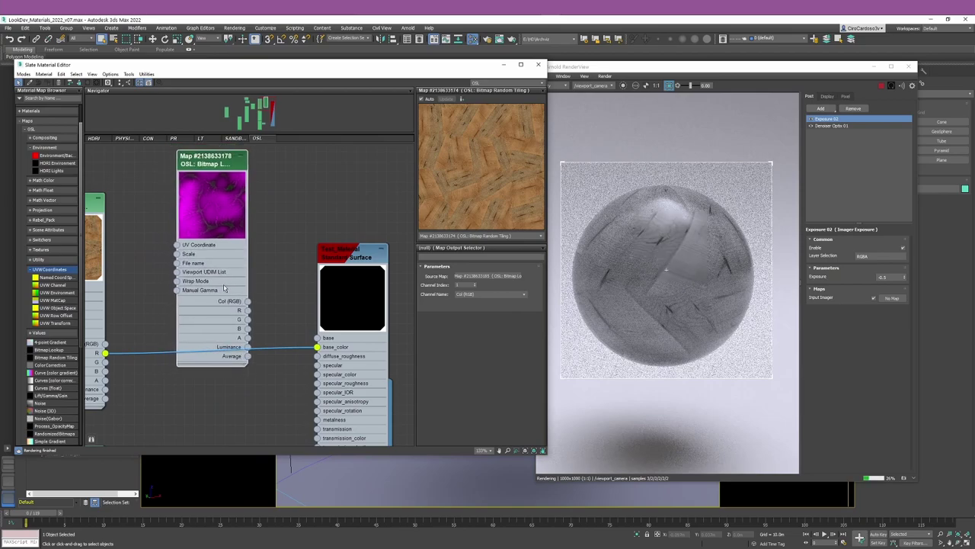
pyautogui.scroll(1, 245, 323)
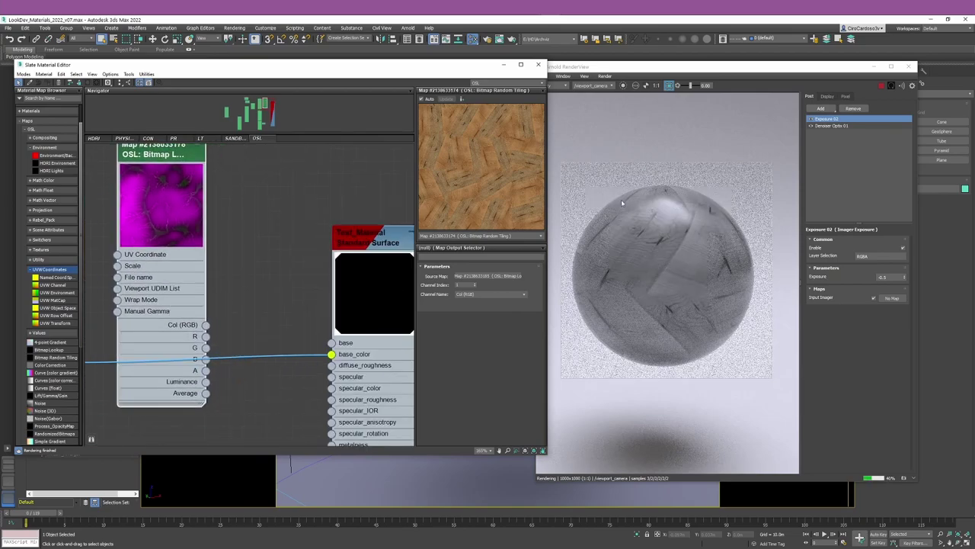
# - Wire the mask's R, then G, then B channel into base_color, then reopen its parameters
pyautogui.moveTo(206, 336); pyautogui.dragTo(331, 354)
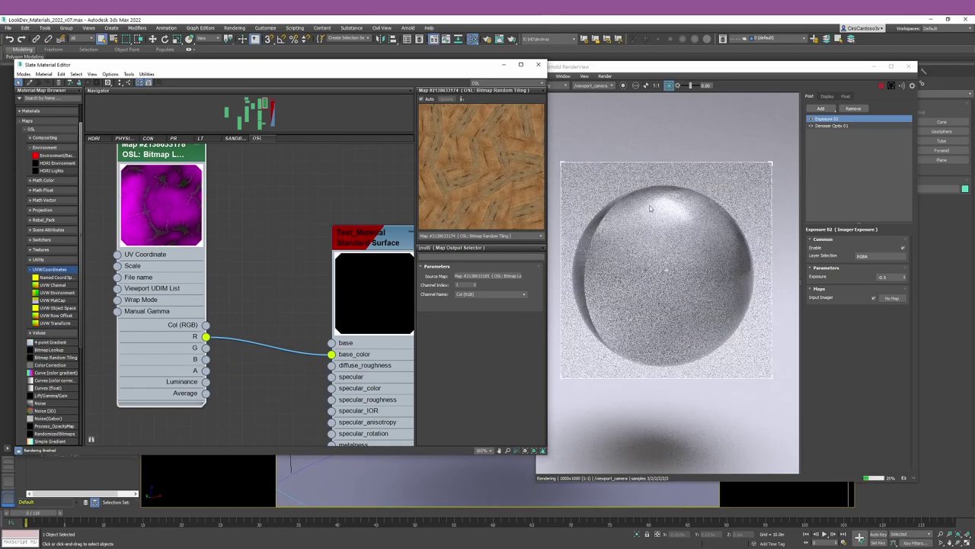
pyautogui.moveTo(206, 348); pyautogui.dragTo(335, 359)
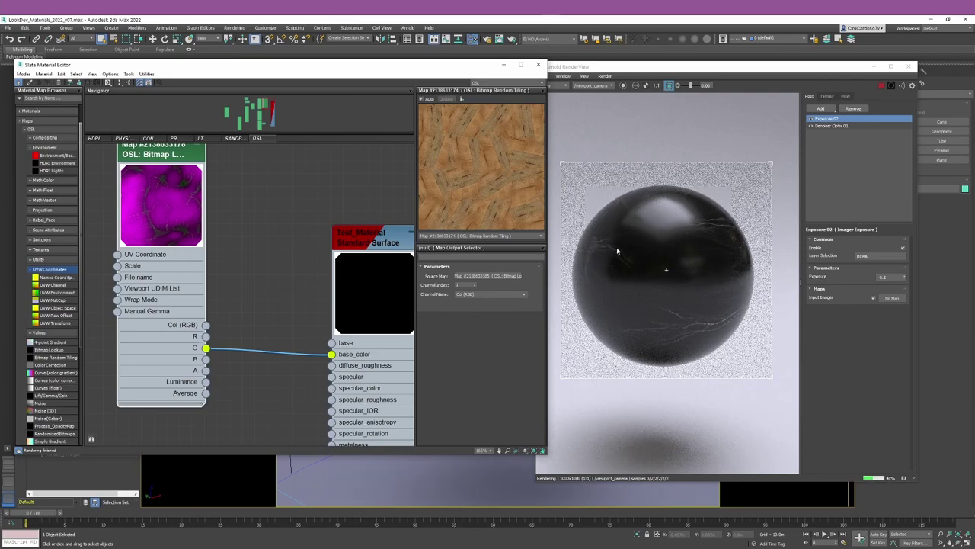
pyautogui.moveTo(206, 359); pyautogui.dragTo(332, 355)
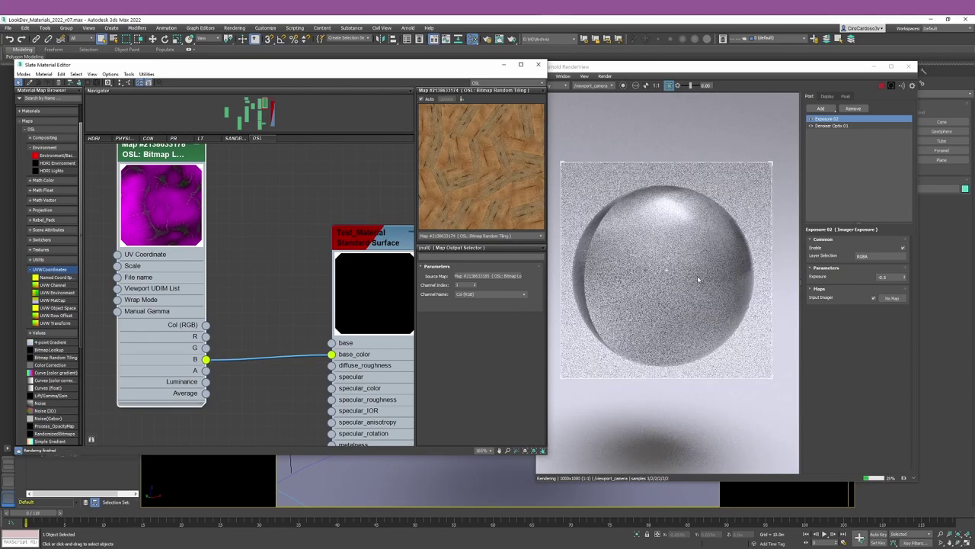
pyautogui.moveTo(187, 198); pyautogui.dragTo(200, 223)
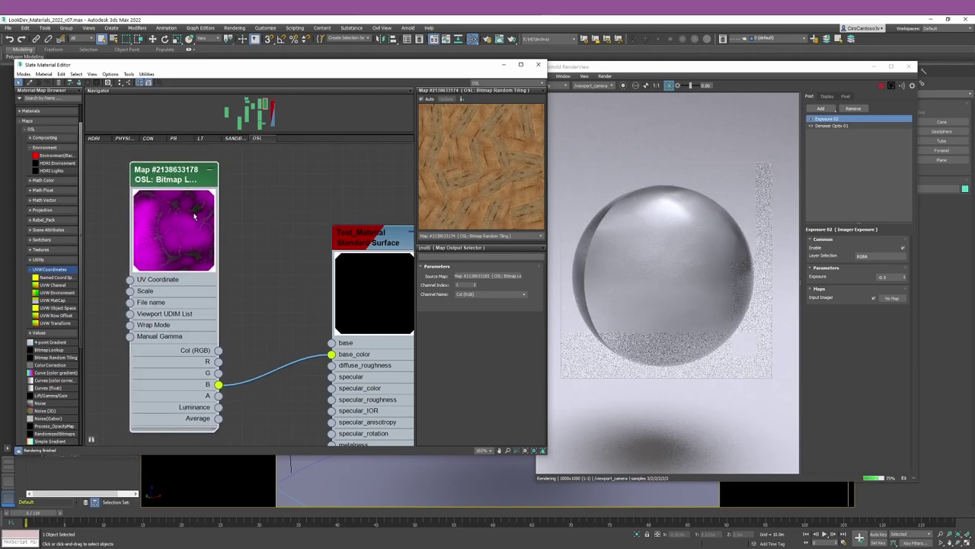
pyautogui.doubleClick(183, 195)
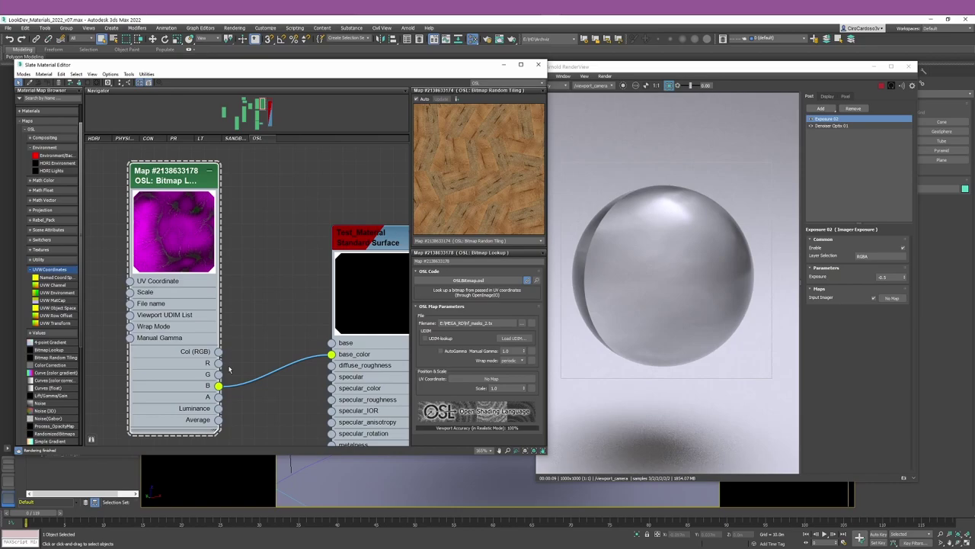
# - Move the Uber Bitmap node up-left and the top-right bitmap node left, beside Random Tiling
pyautogui.scroll(-1, 229, 362)
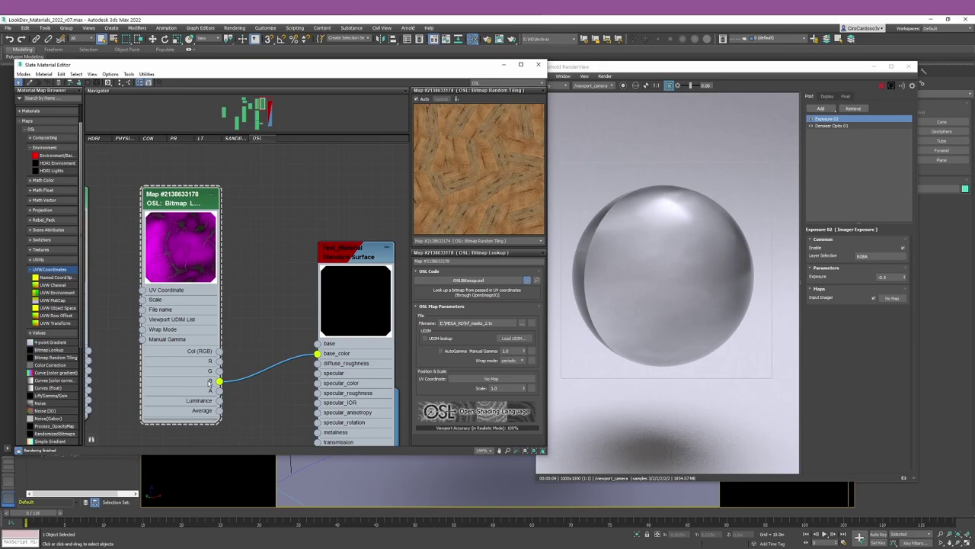
pyautogui.scroll(-6, 207, 365)
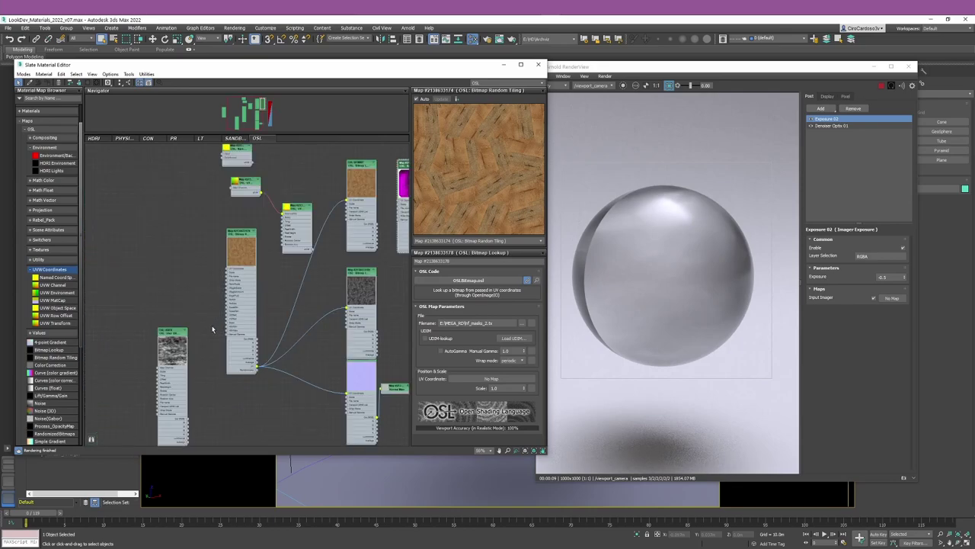
pyautogui.moveTo(182, 333); pyautogui.dragTo(166, 272)
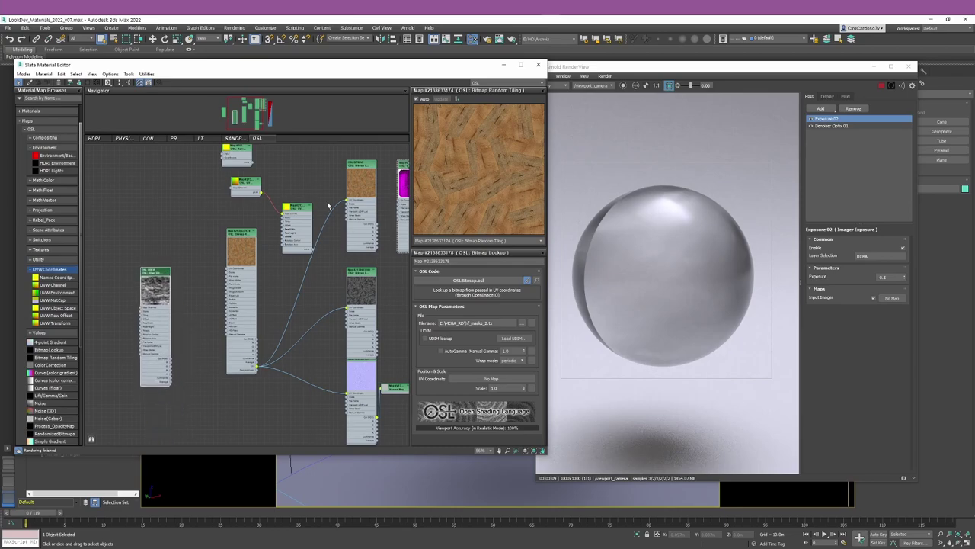
pyautogui.moveTo(363, 197); pyautogui.dragTo(221, 279)
pyautogui.scroll(4, 189, 321)
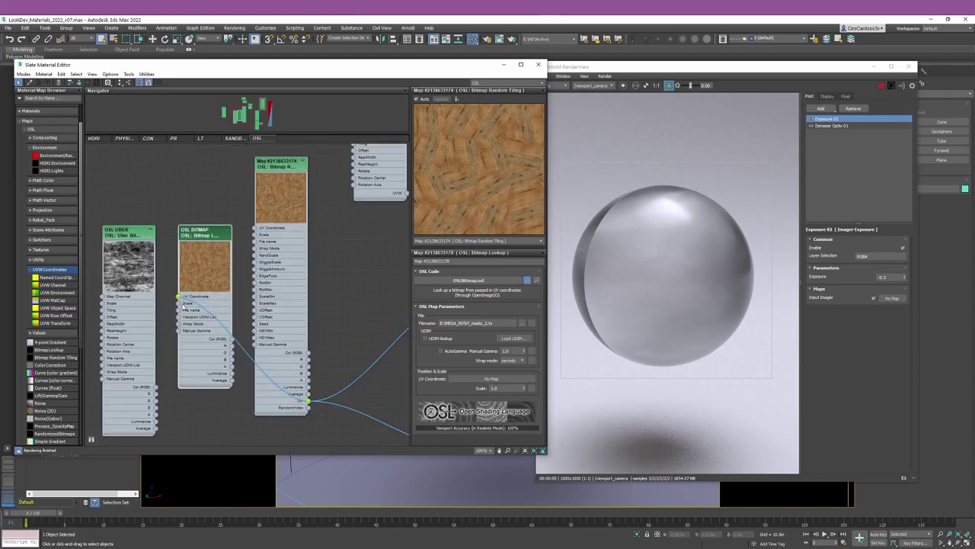
# - Review the OSL Uber Bitmap's parameters, then return to the wood Bitmap Lookup (No Map UVs, scale 1.0, periodic wrap)
pyautogui.moveTo(335, 420); pyautogui.dragTo(156, 350)
pyautogui.doubleClick(211, 229)
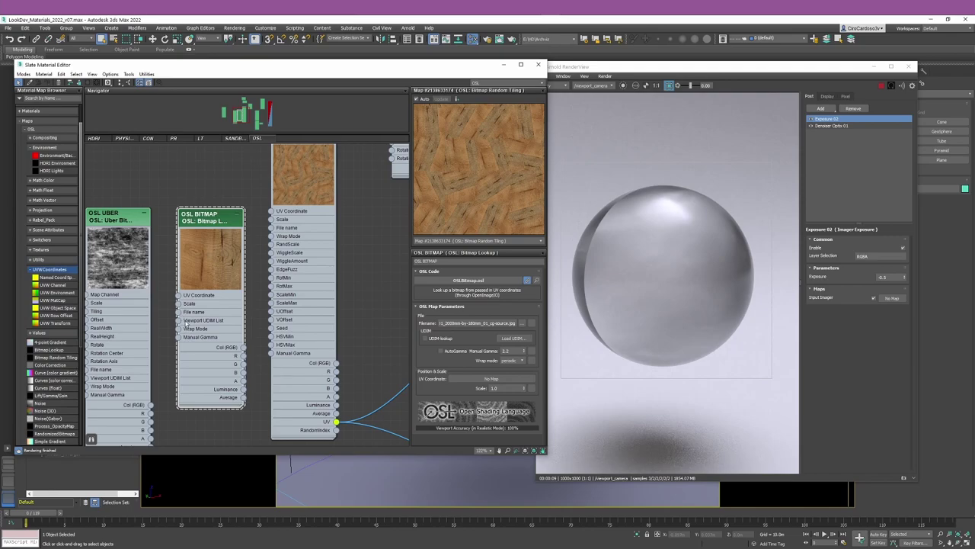
pyautogui.moveTo(150, 345); pyautogui.dragTo(233, 308, button='middle')
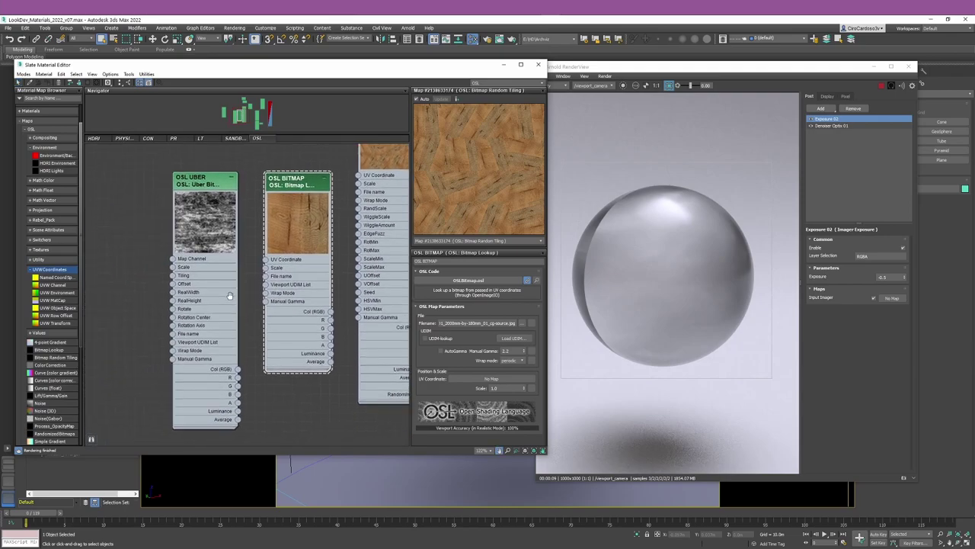
pyautogui.doubleClick(210, 192)
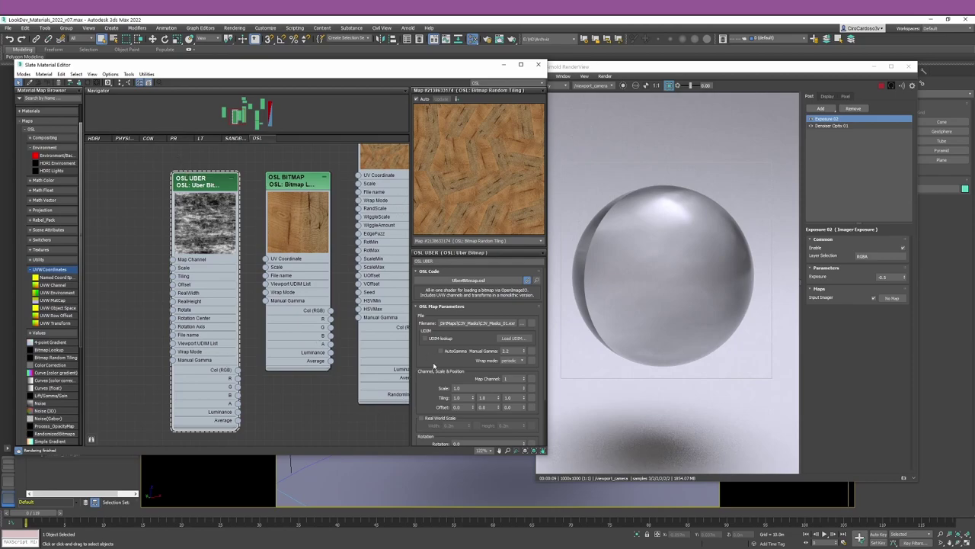
pyautogui.scroll(-3, 432, 385)
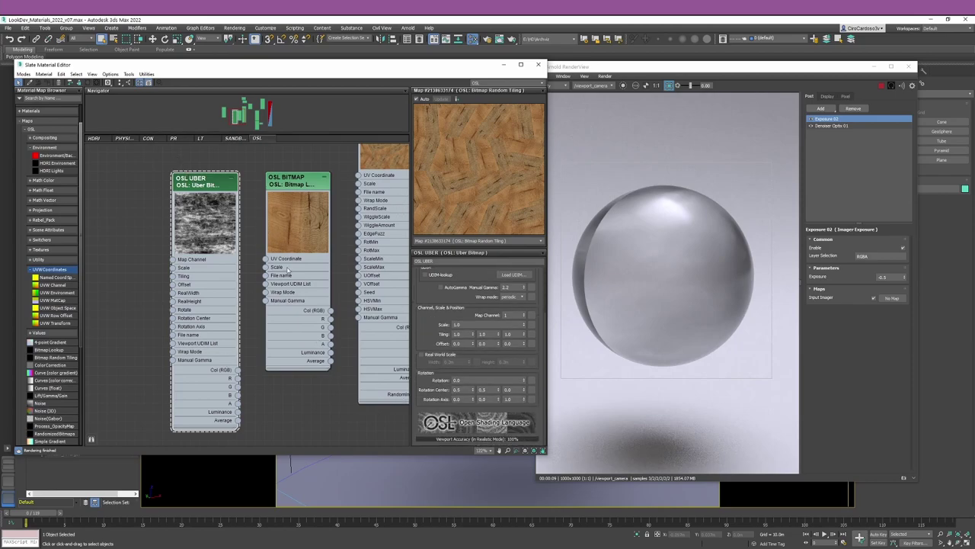
pyautogui.scroll(2, 429, 323)
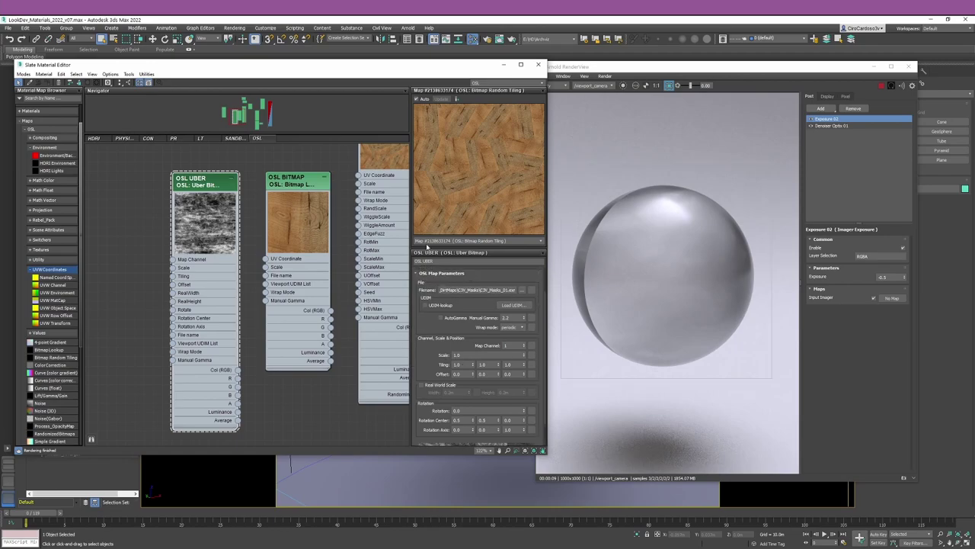
pyautogui.moveTo(320, 303); pyautogui.dragTo(311, 304)
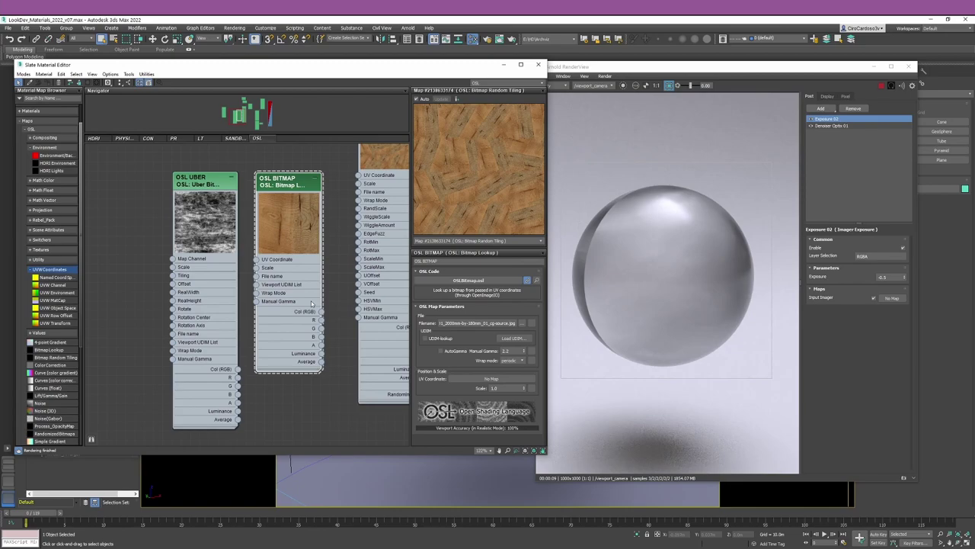